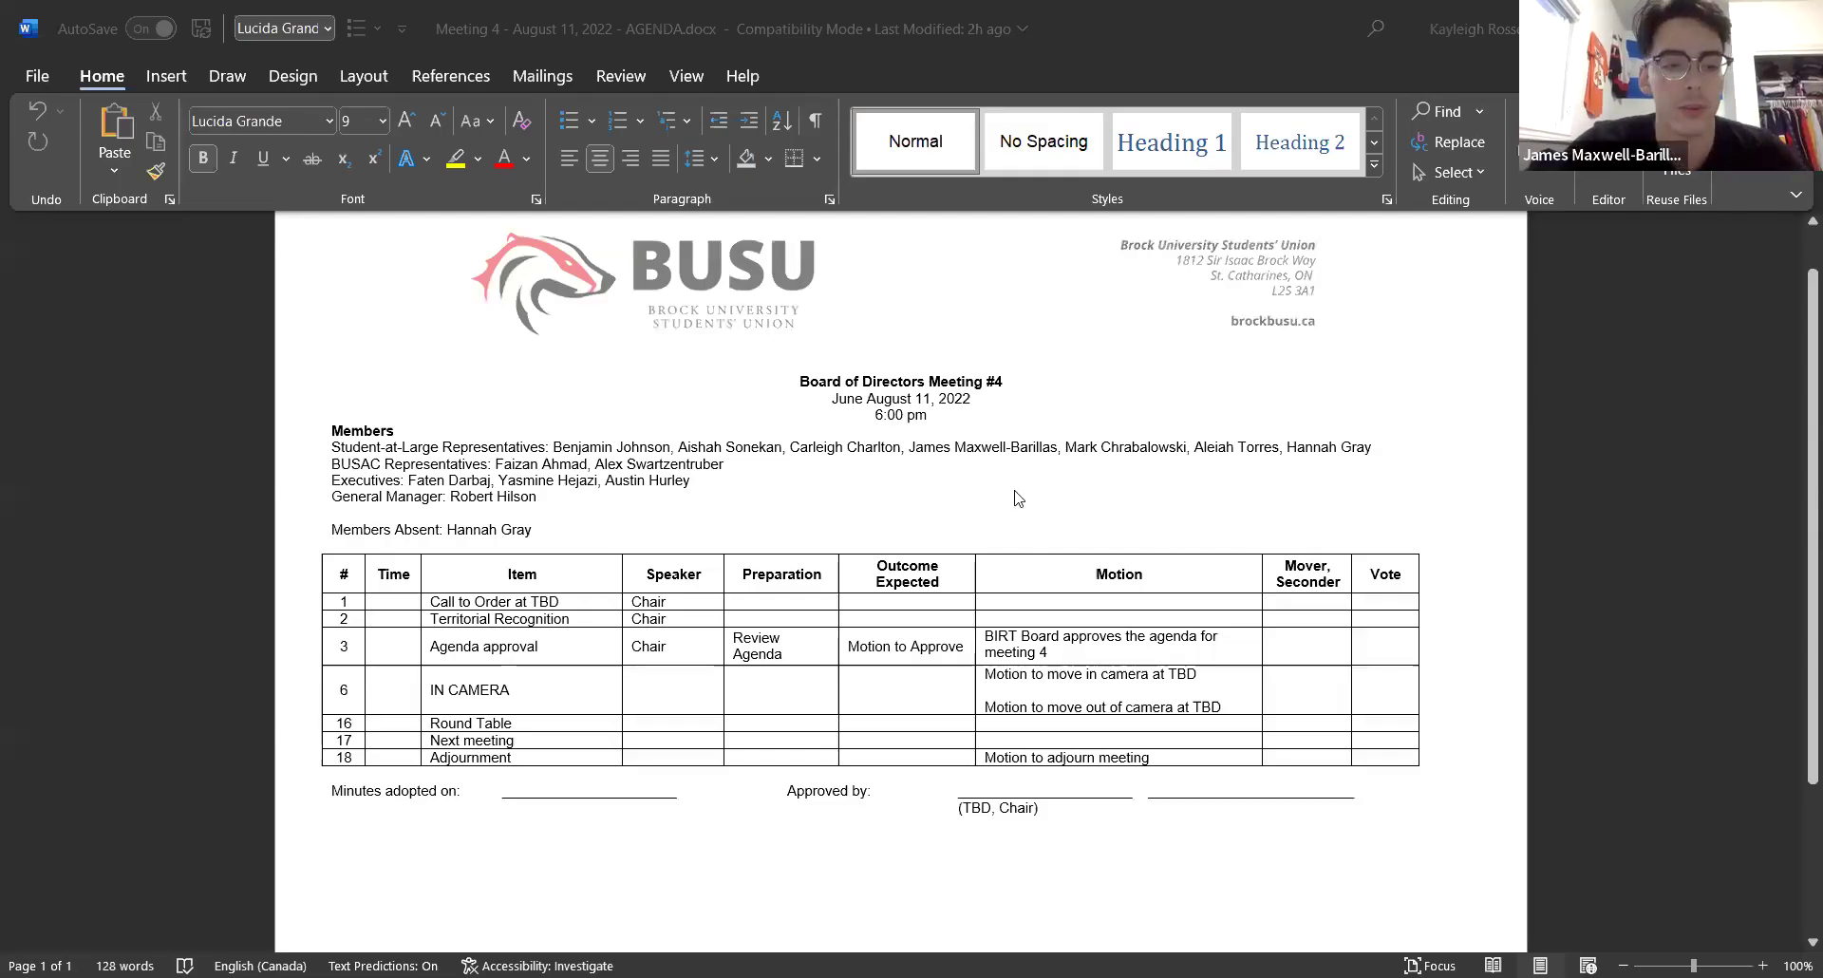
# Replace TBD in the Call to Order item with 6:08pm
pyautogui.click(561, 601)
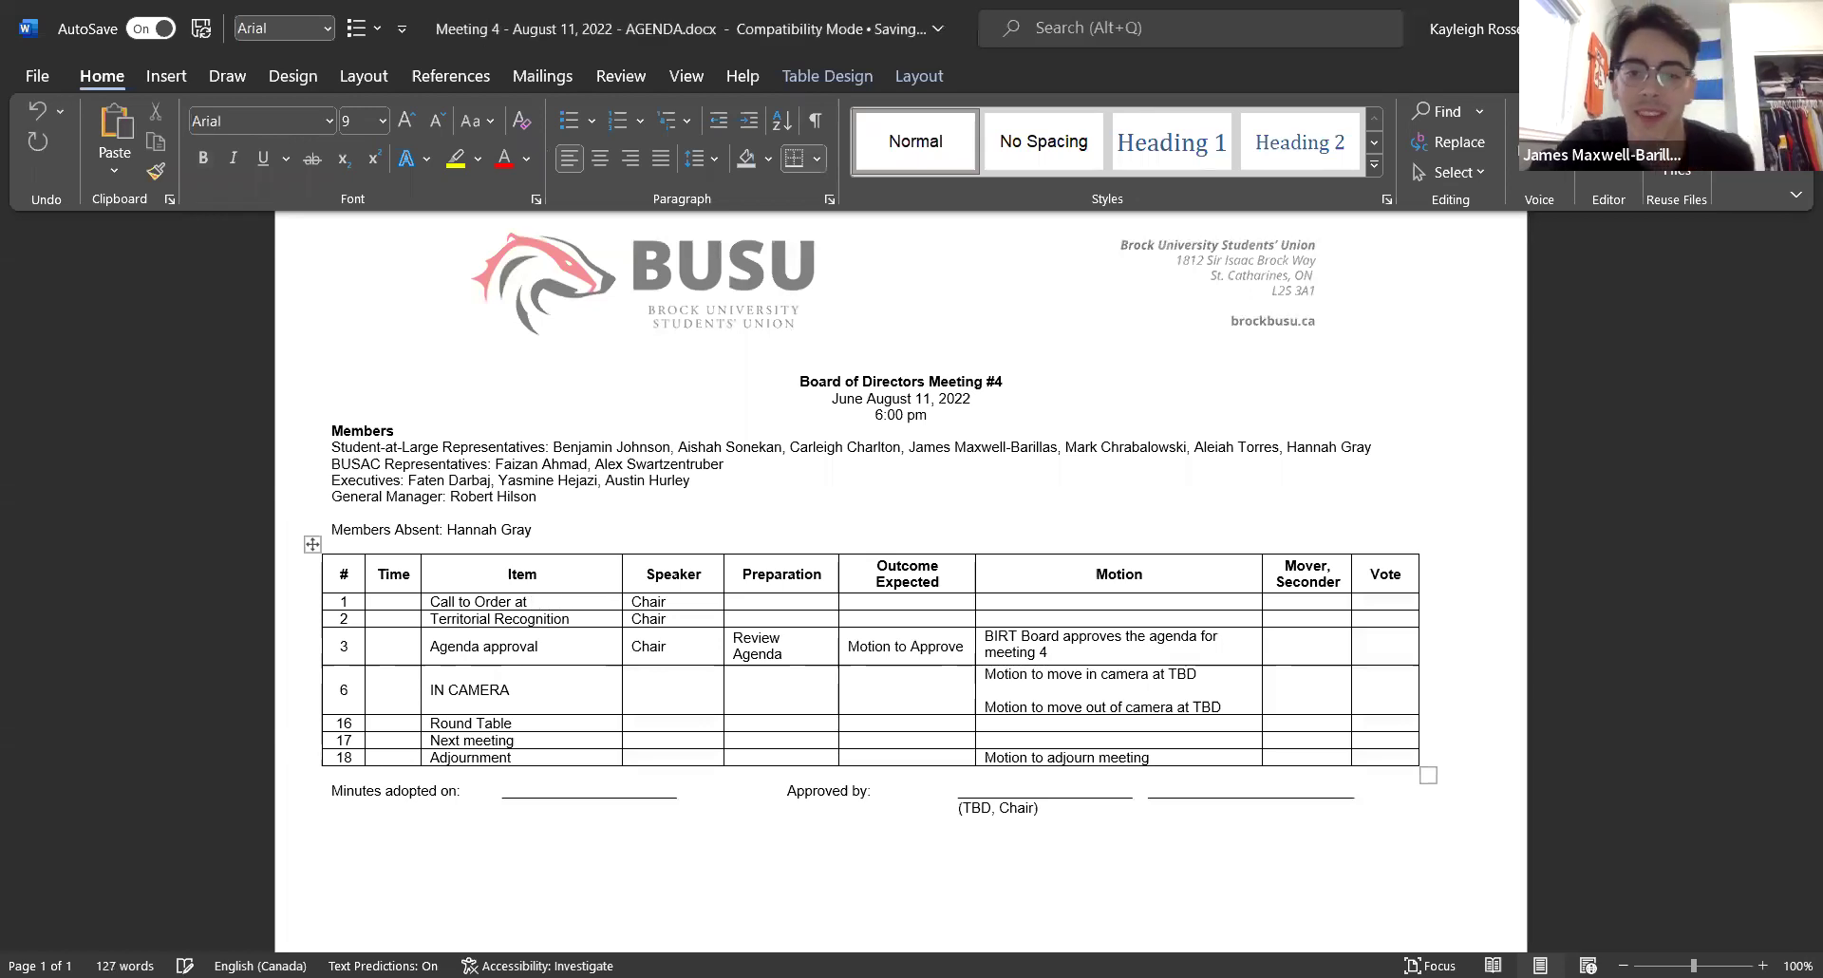
pyautogui.press('BackSpace')
pyautogui.press('BackSpace')
pyautogui.press('BackSpace')
pyautogui.write('6:08pm')
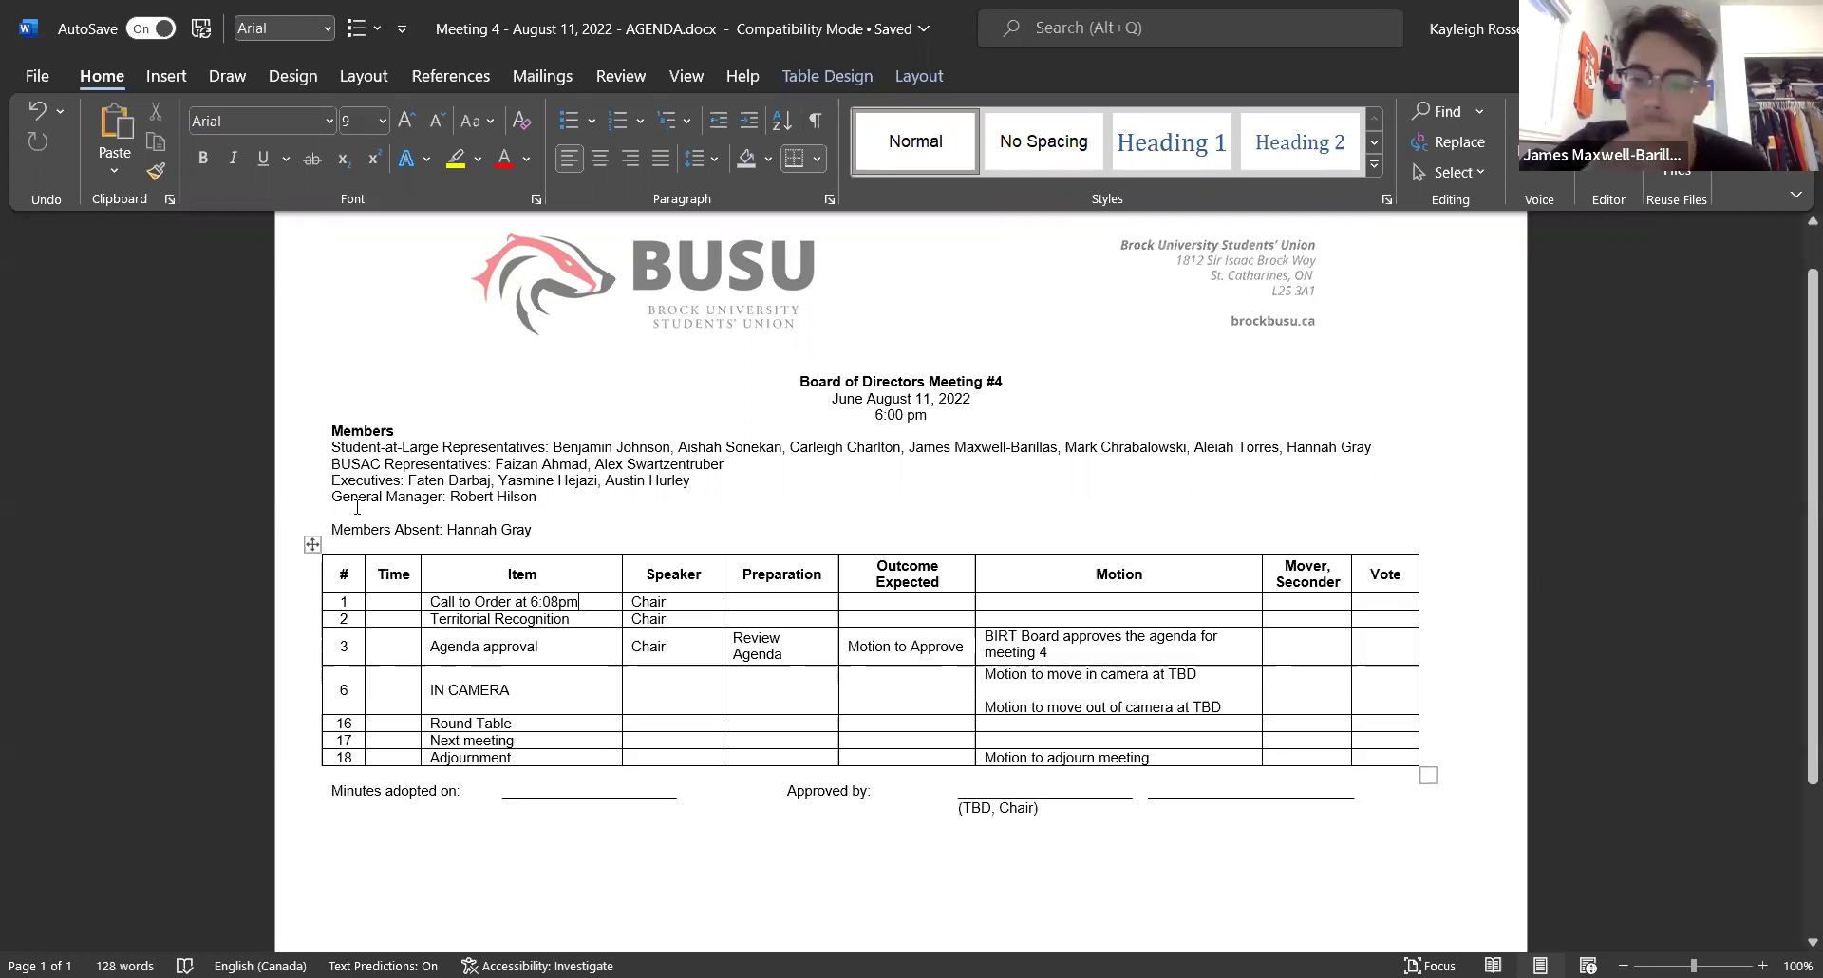
# Enter the two board members' names as mover and seconder and a vote of 11-0-0 in the agenda-approval row
pyautogui.click(1287, 631)
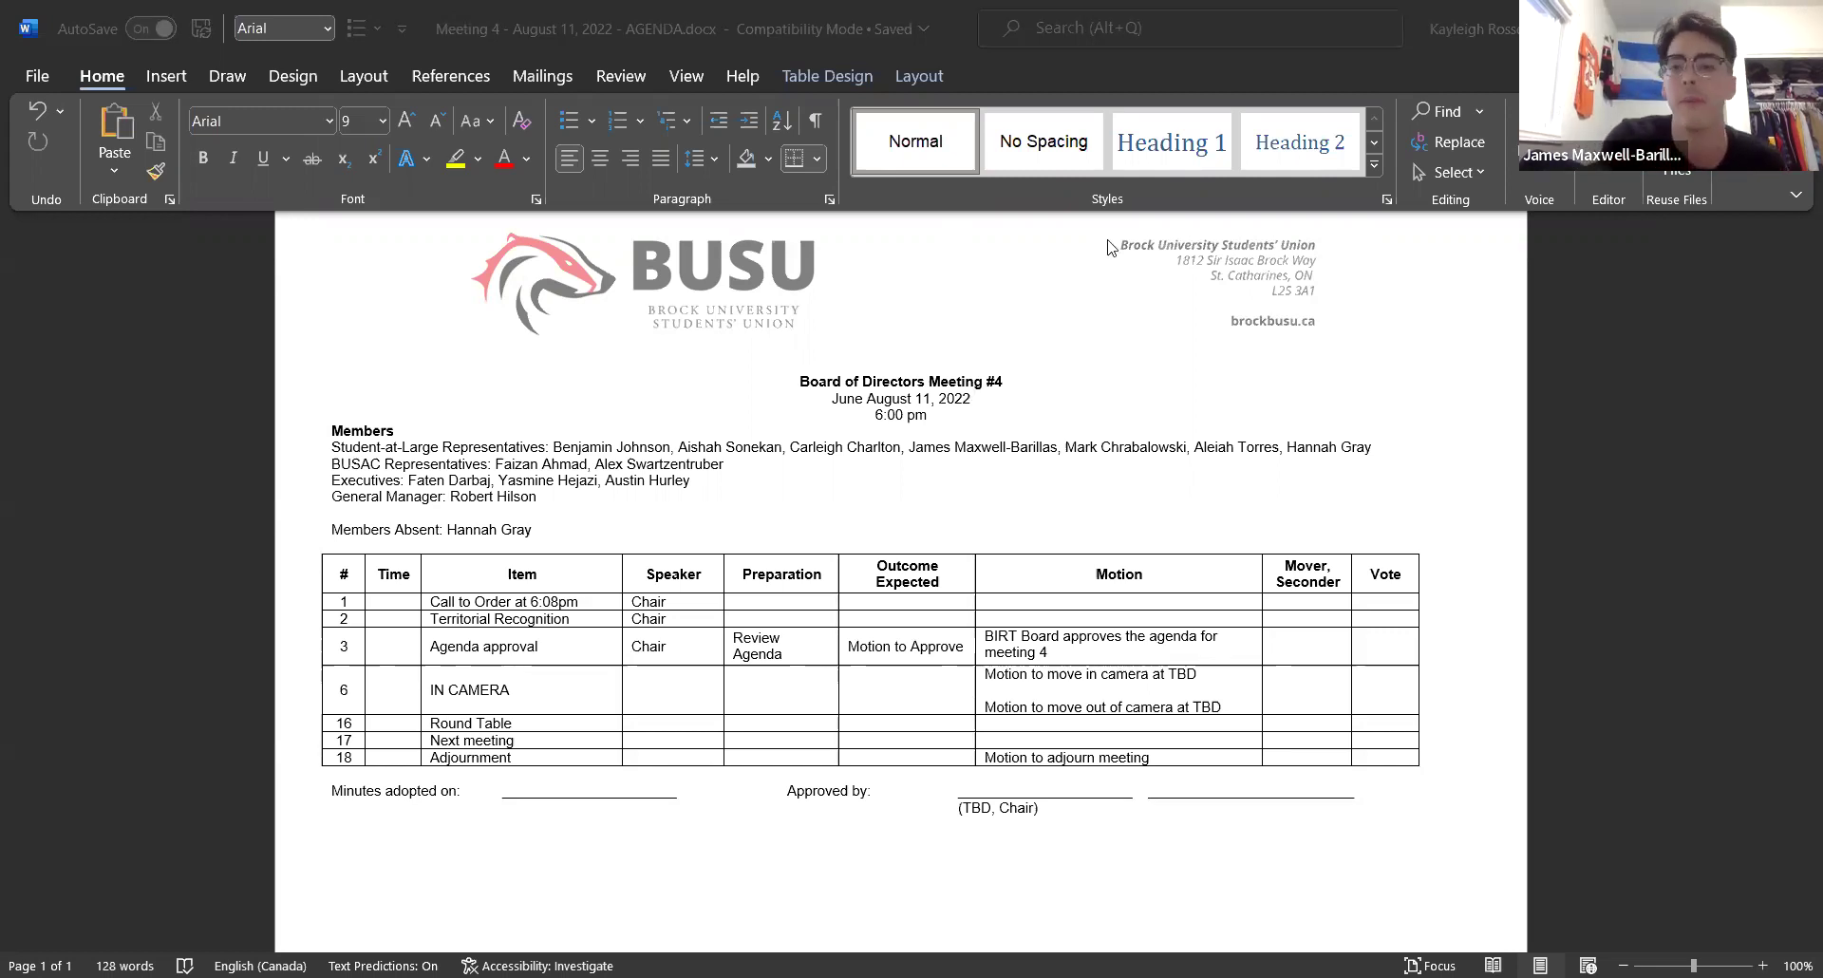
pyautogui.click(1307, 631)
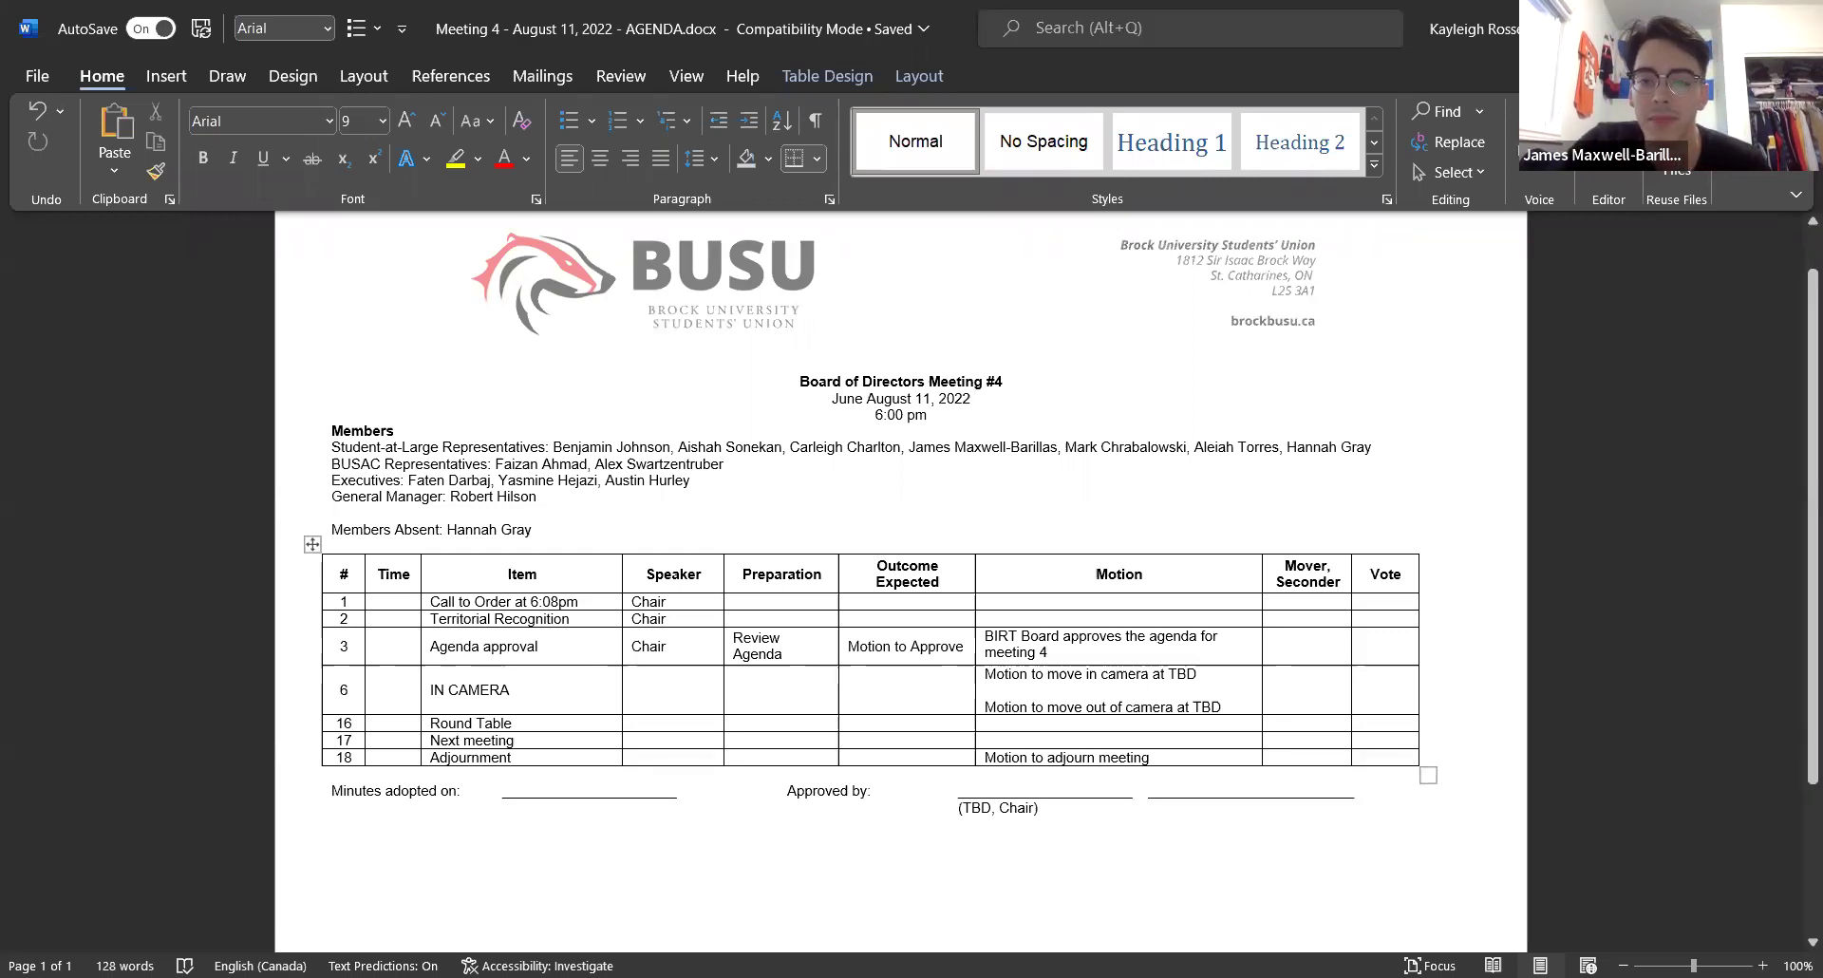
pyautogui.write('Carleigh,')
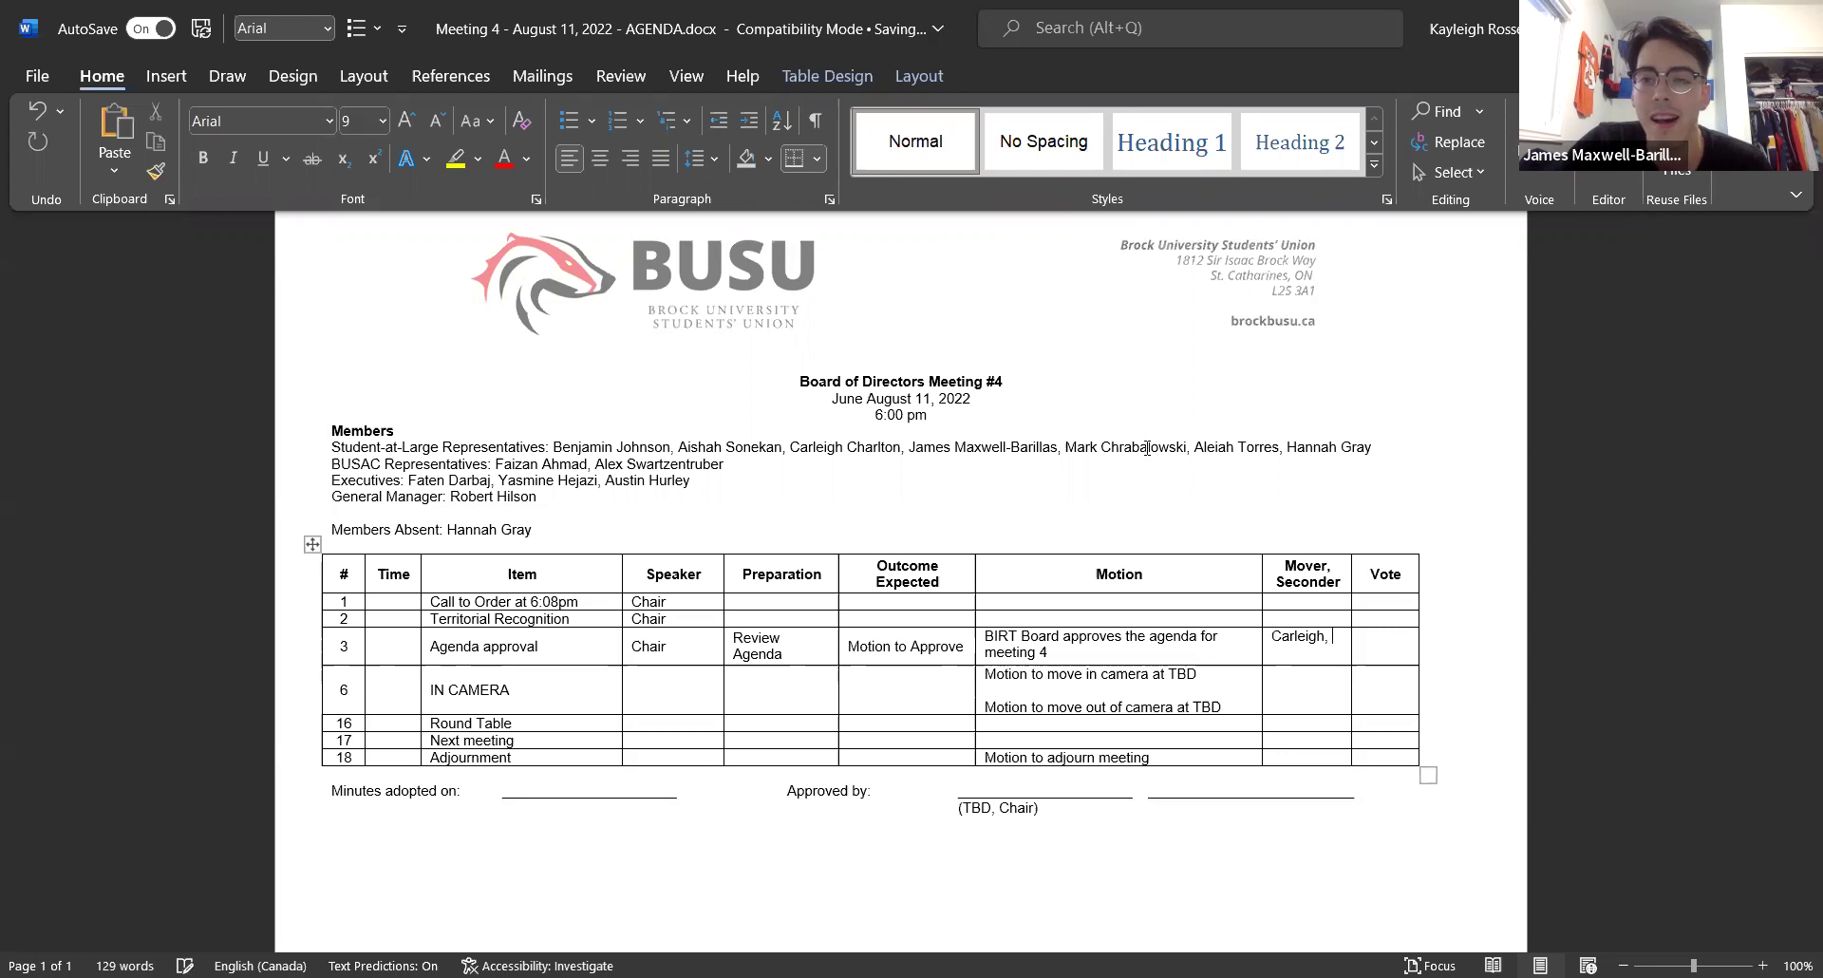
pyautogui.write(' Alex')
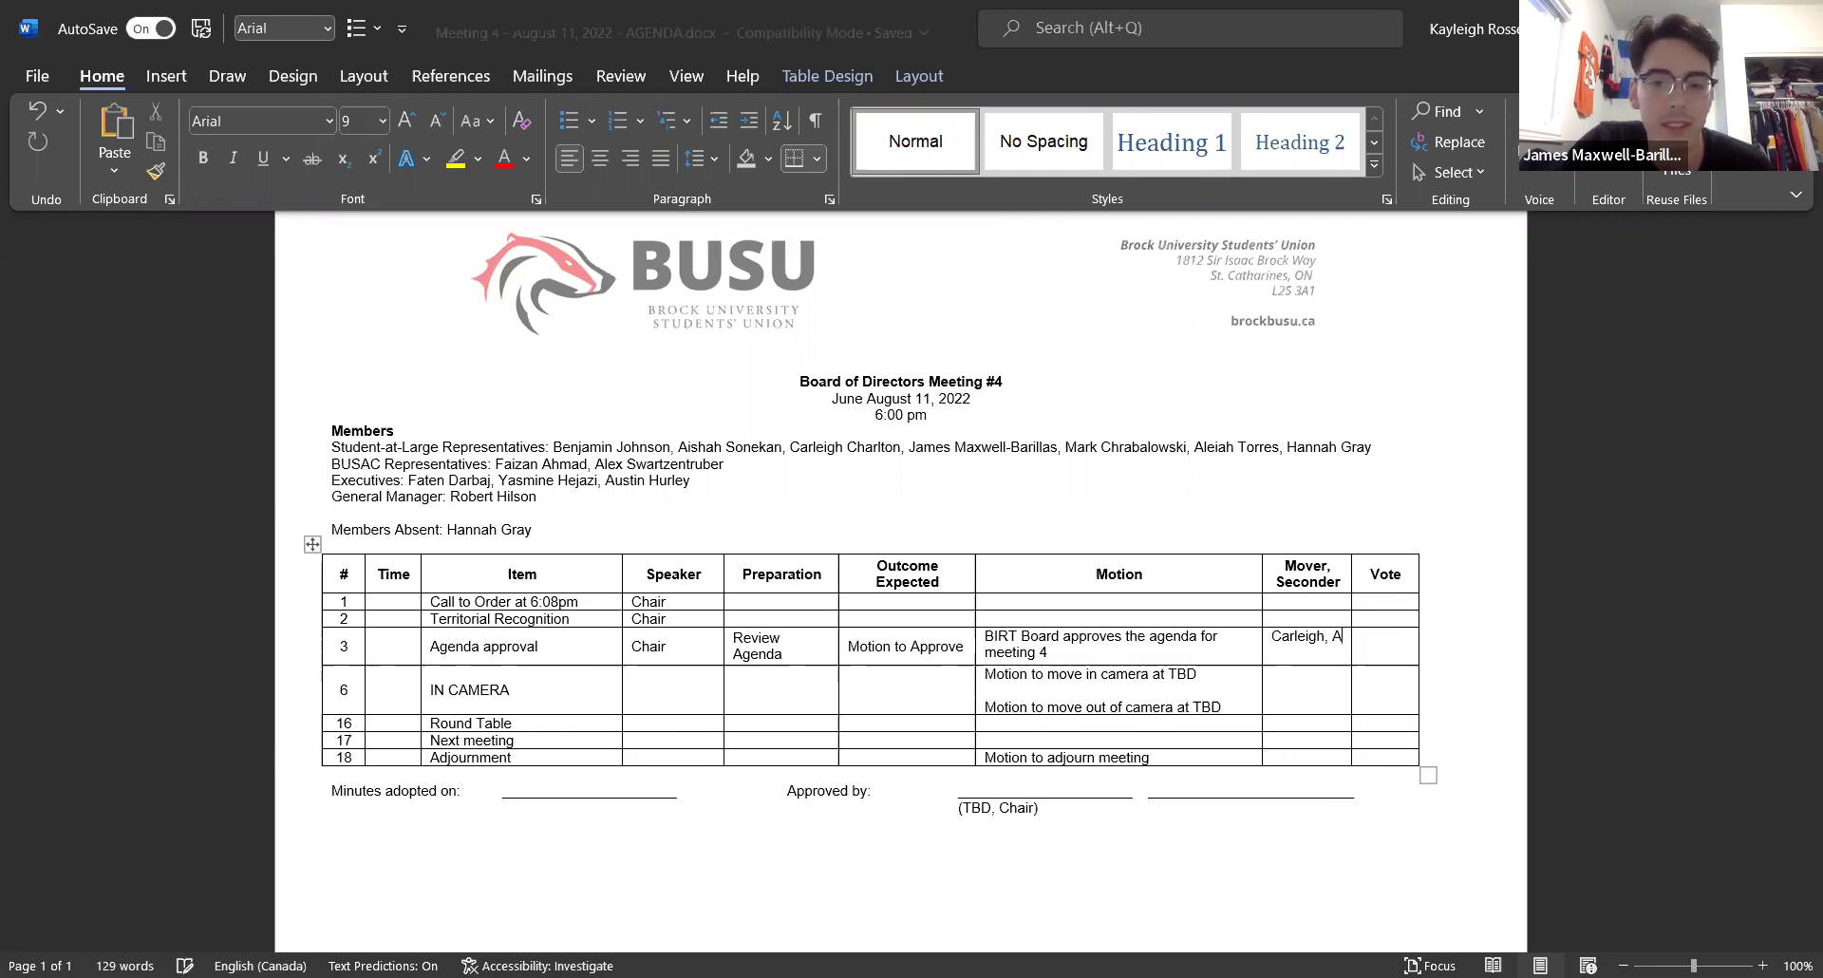
pyautogui.click(1362, 636)
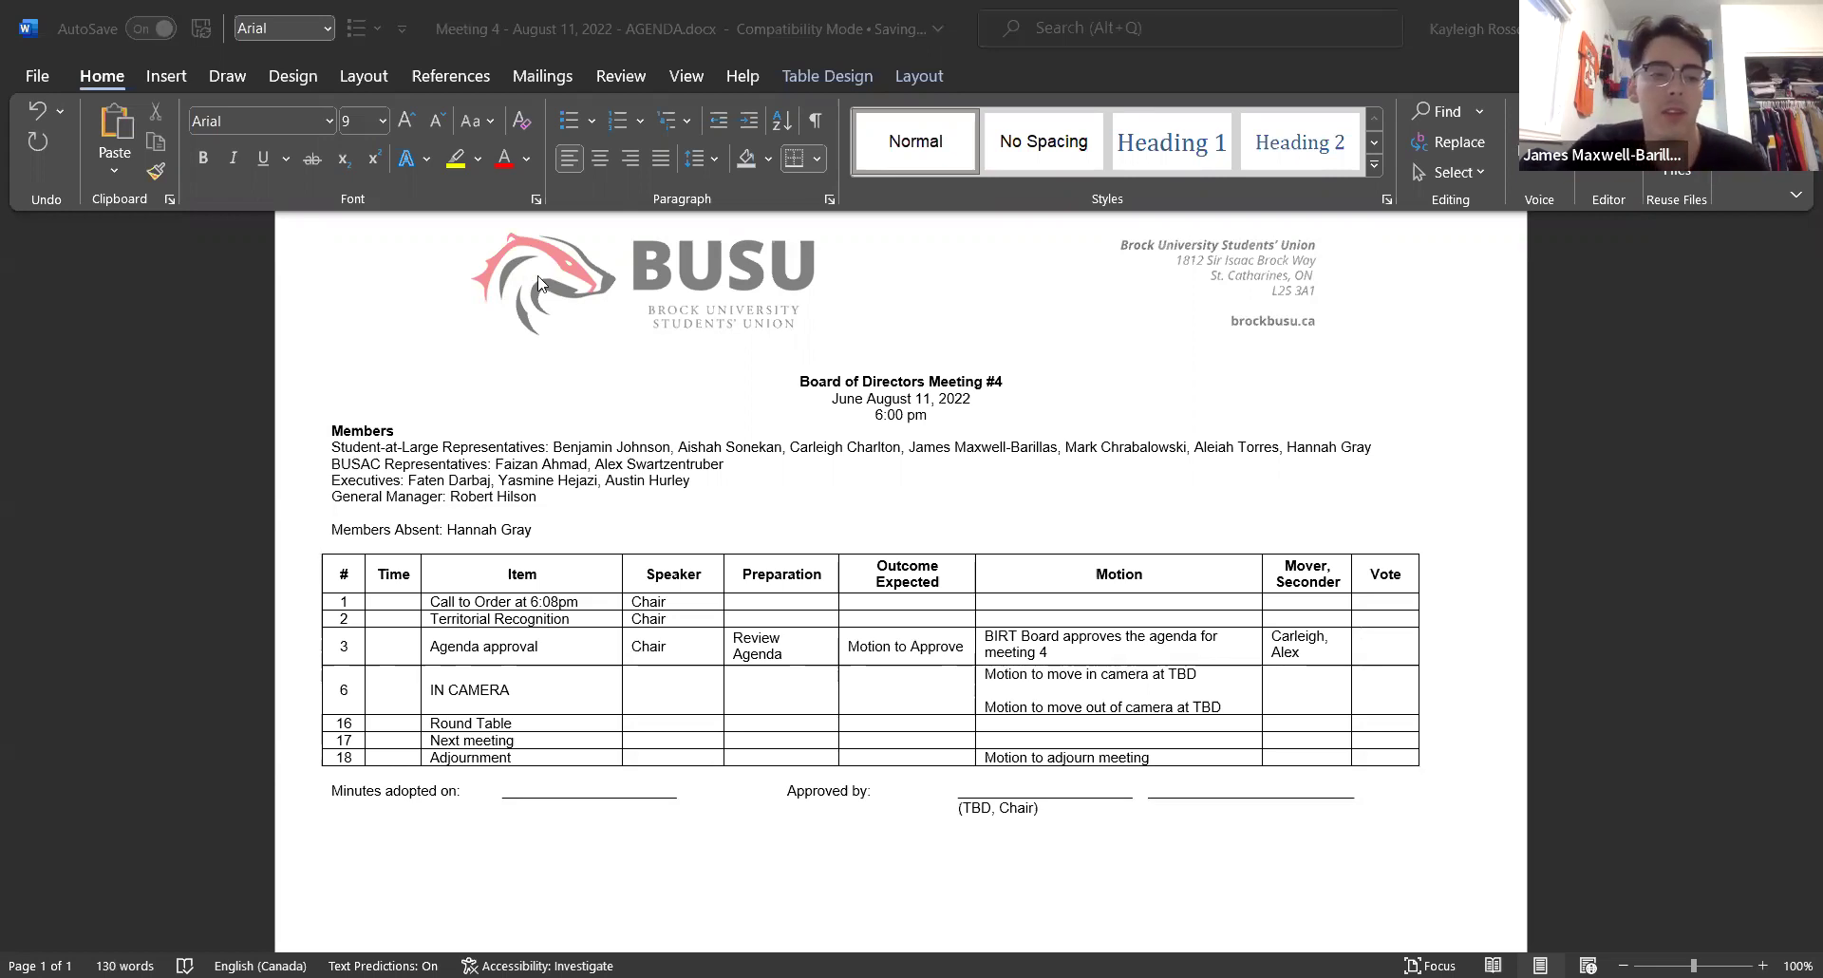
pyautogui.click(1367, 636)
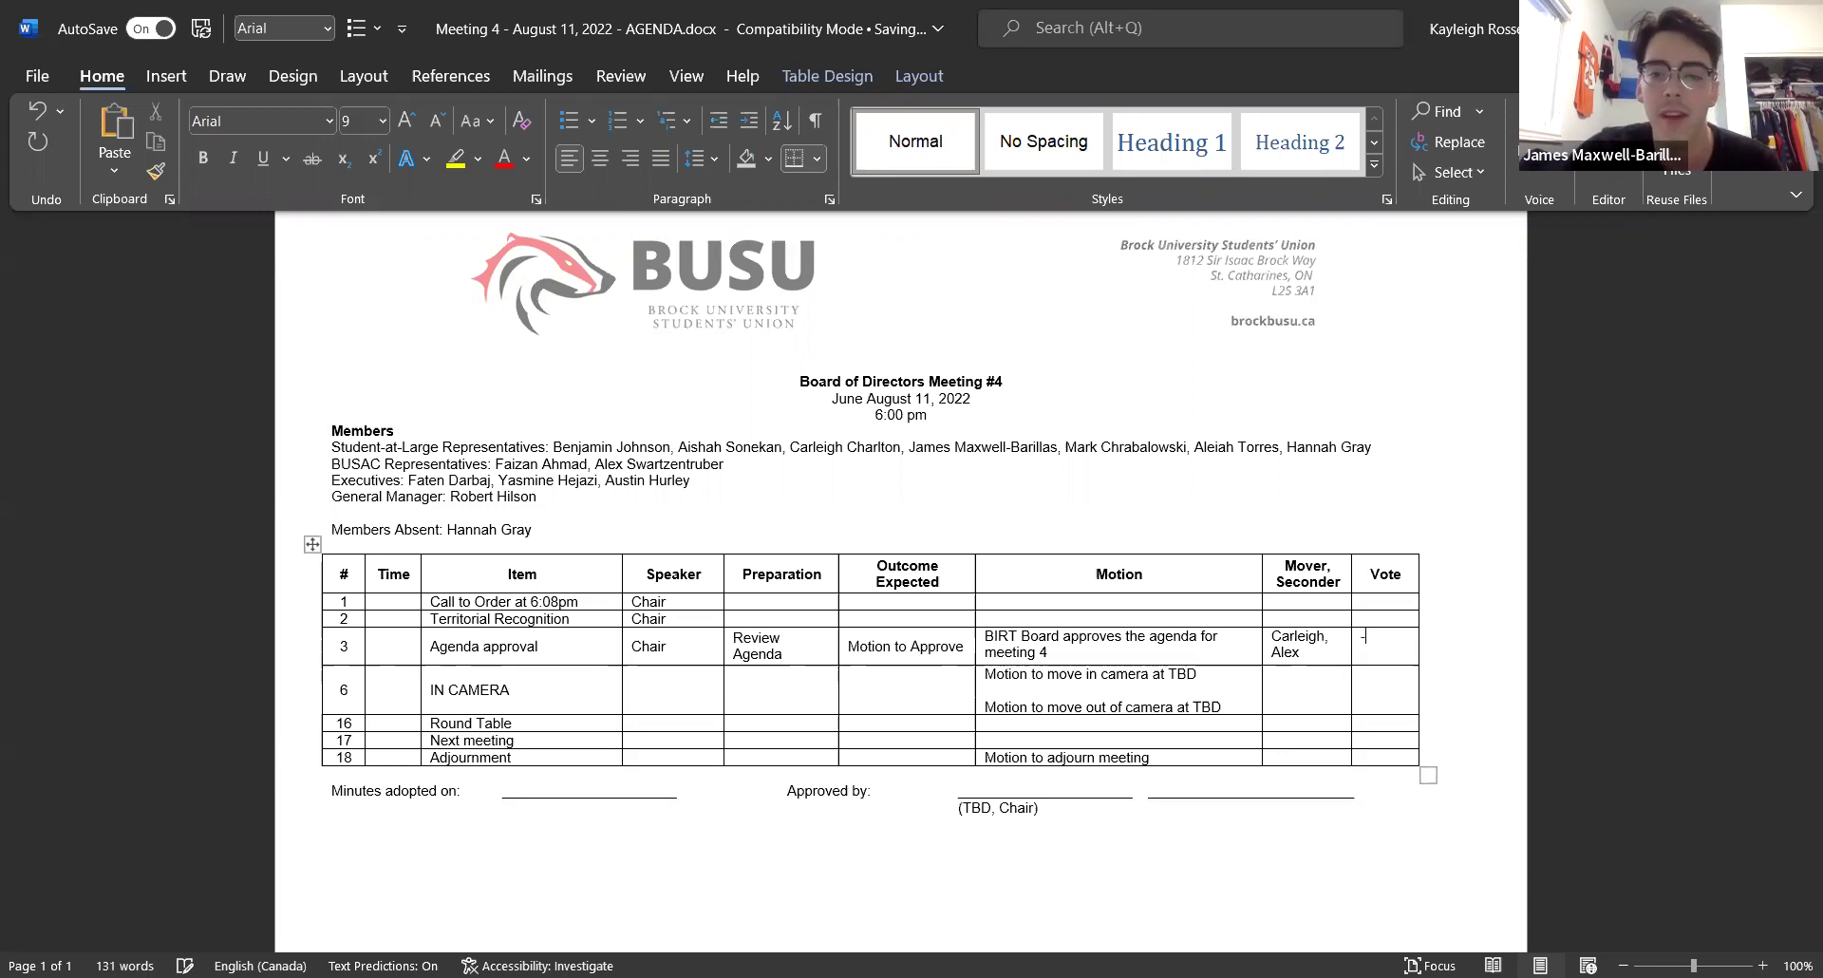
pyautogui.write('11-0-0')
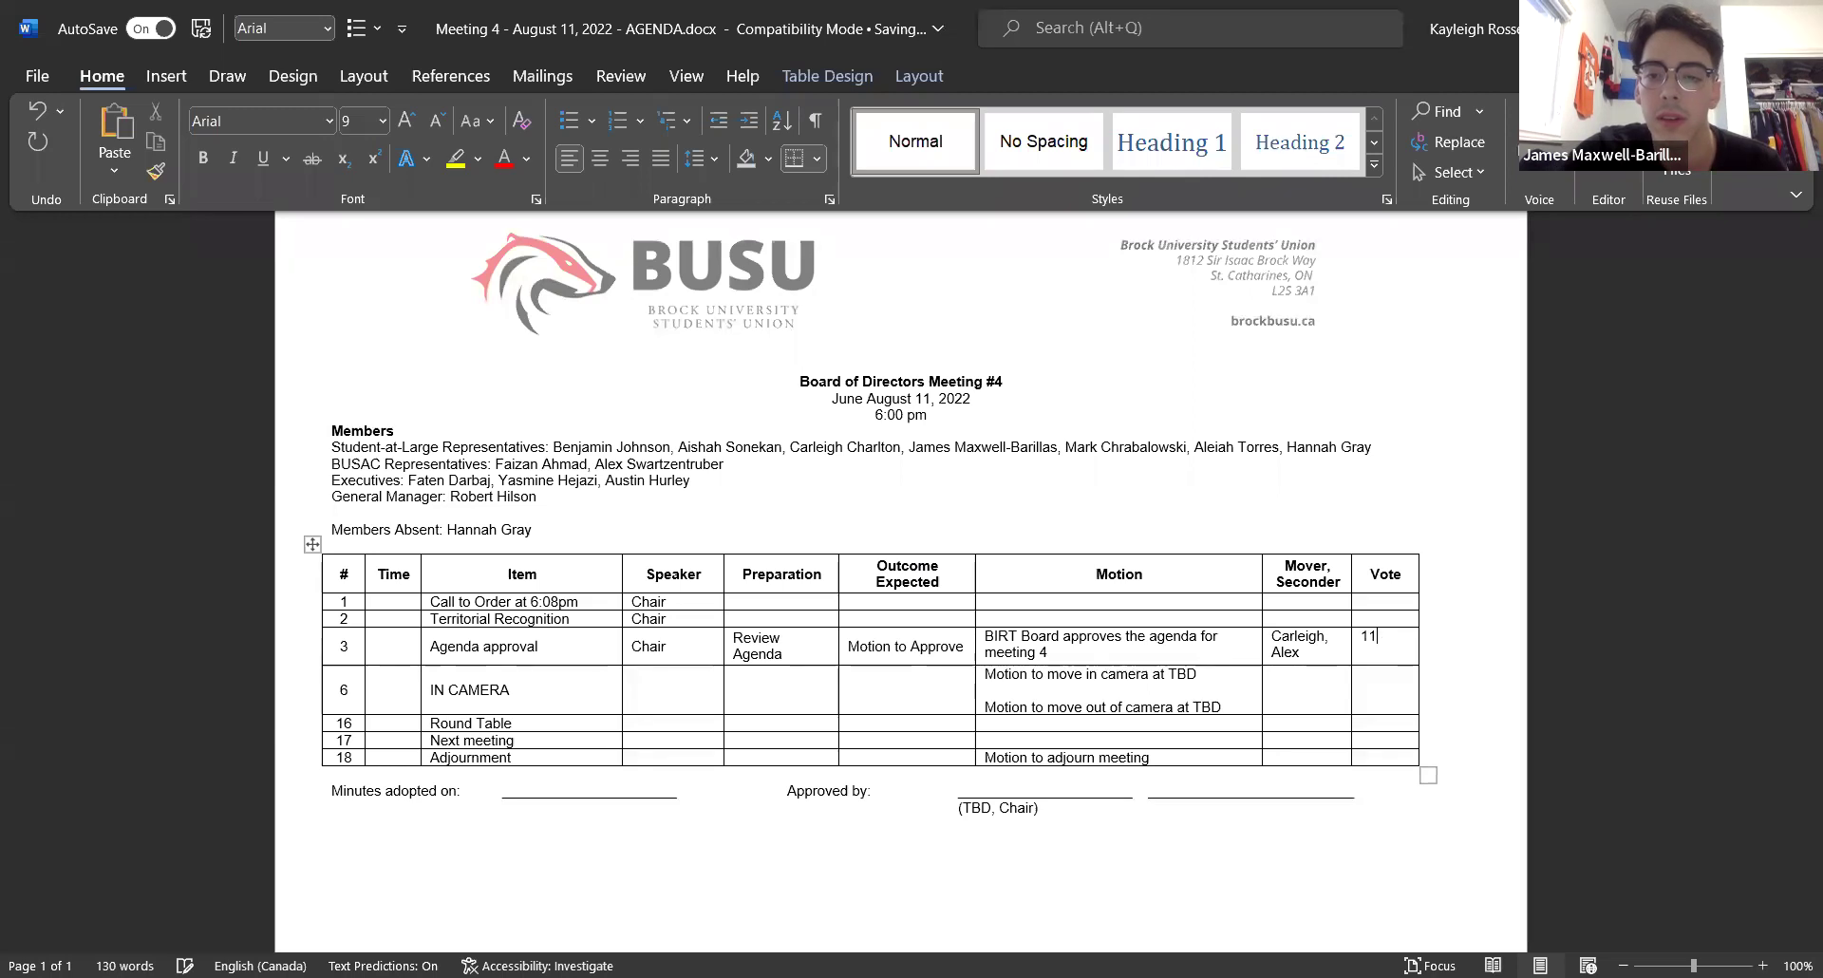
# Replace TBD in the move-in-camera motion with 6:10pm
pyautogui.click(794, 691)
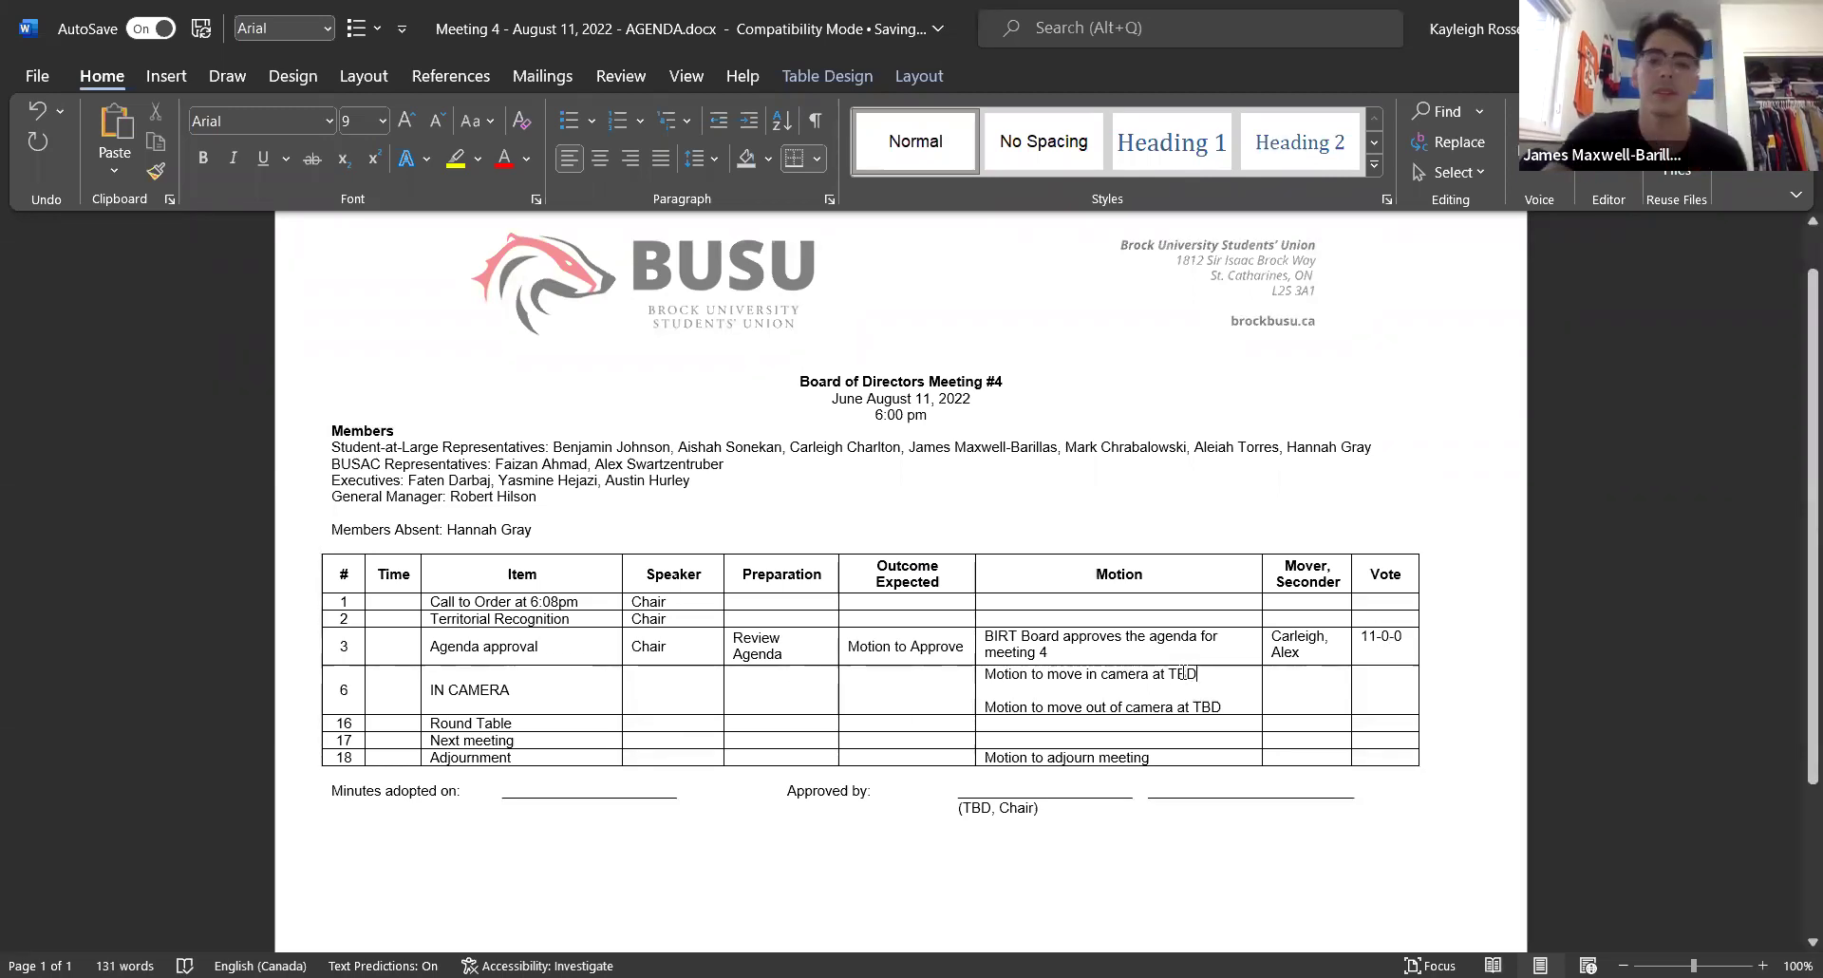
pyautogui.moveTo(1197, 674); pyautogui.dragTo(1167, 675)
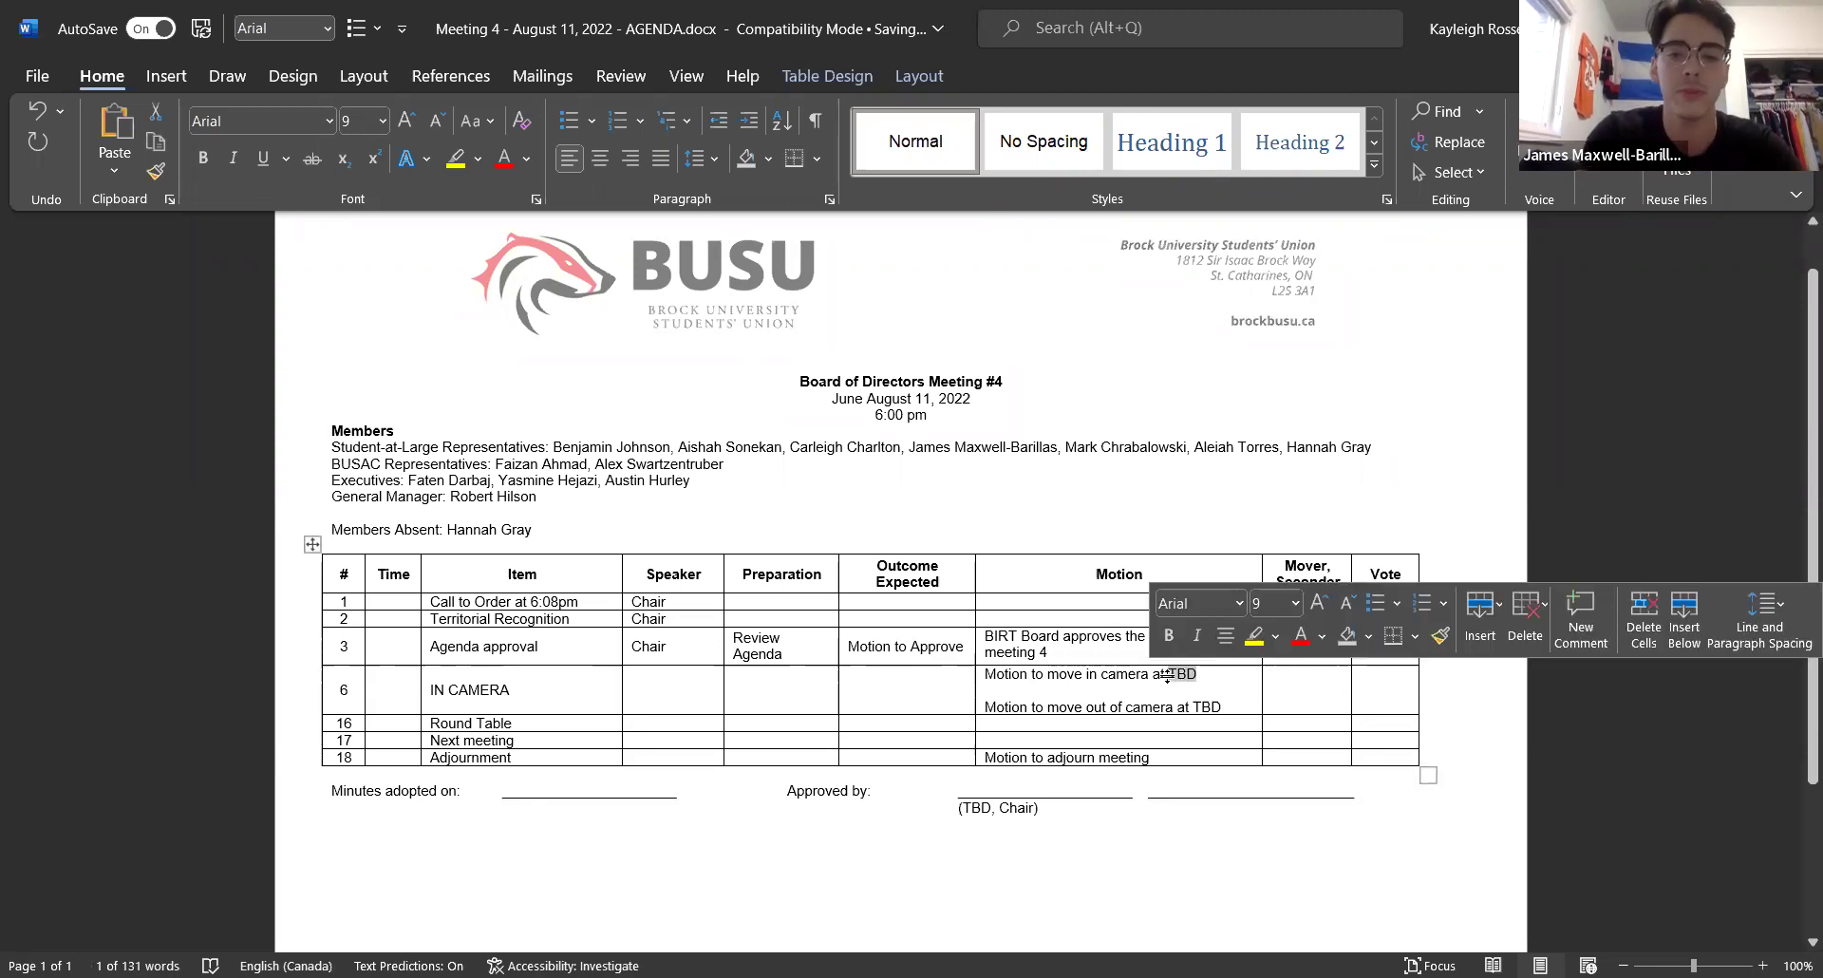
pyautogui.write('6:10pm')
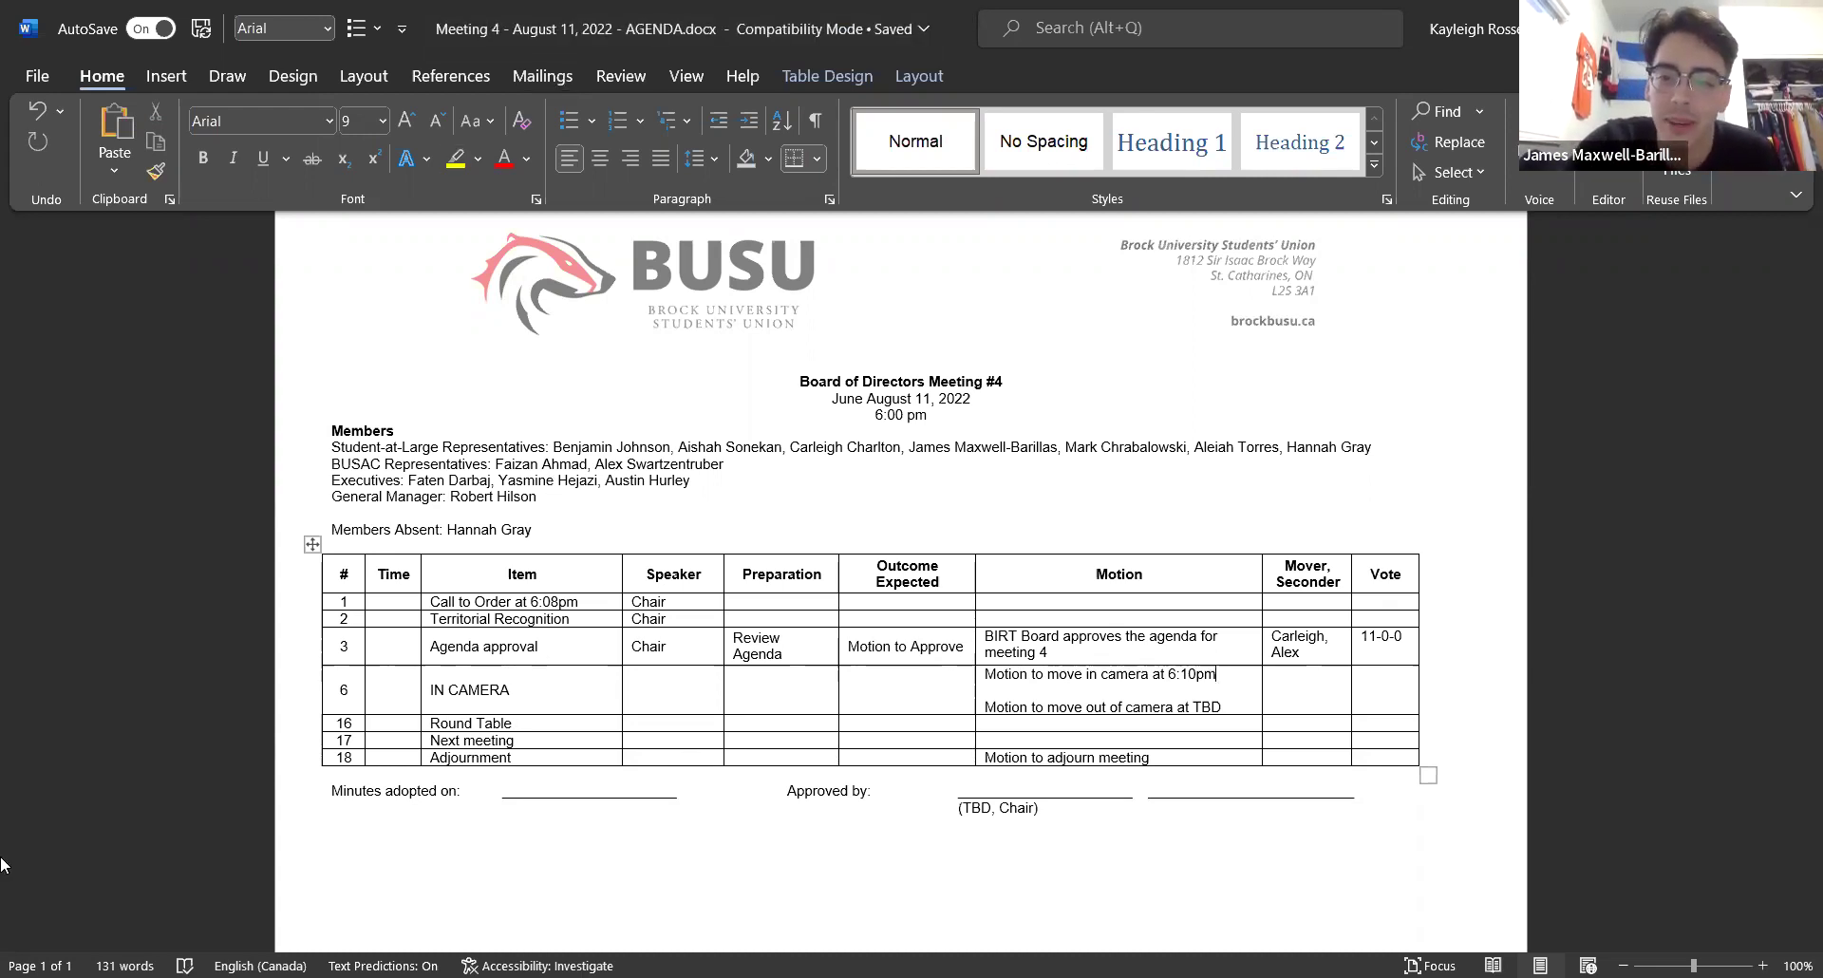
# Renumber IN CAMERA, Round Table, Next meeting and Adjournment as 4–7, and enter the in-camera mover and seconder names
pyautogui.click(330, 688)
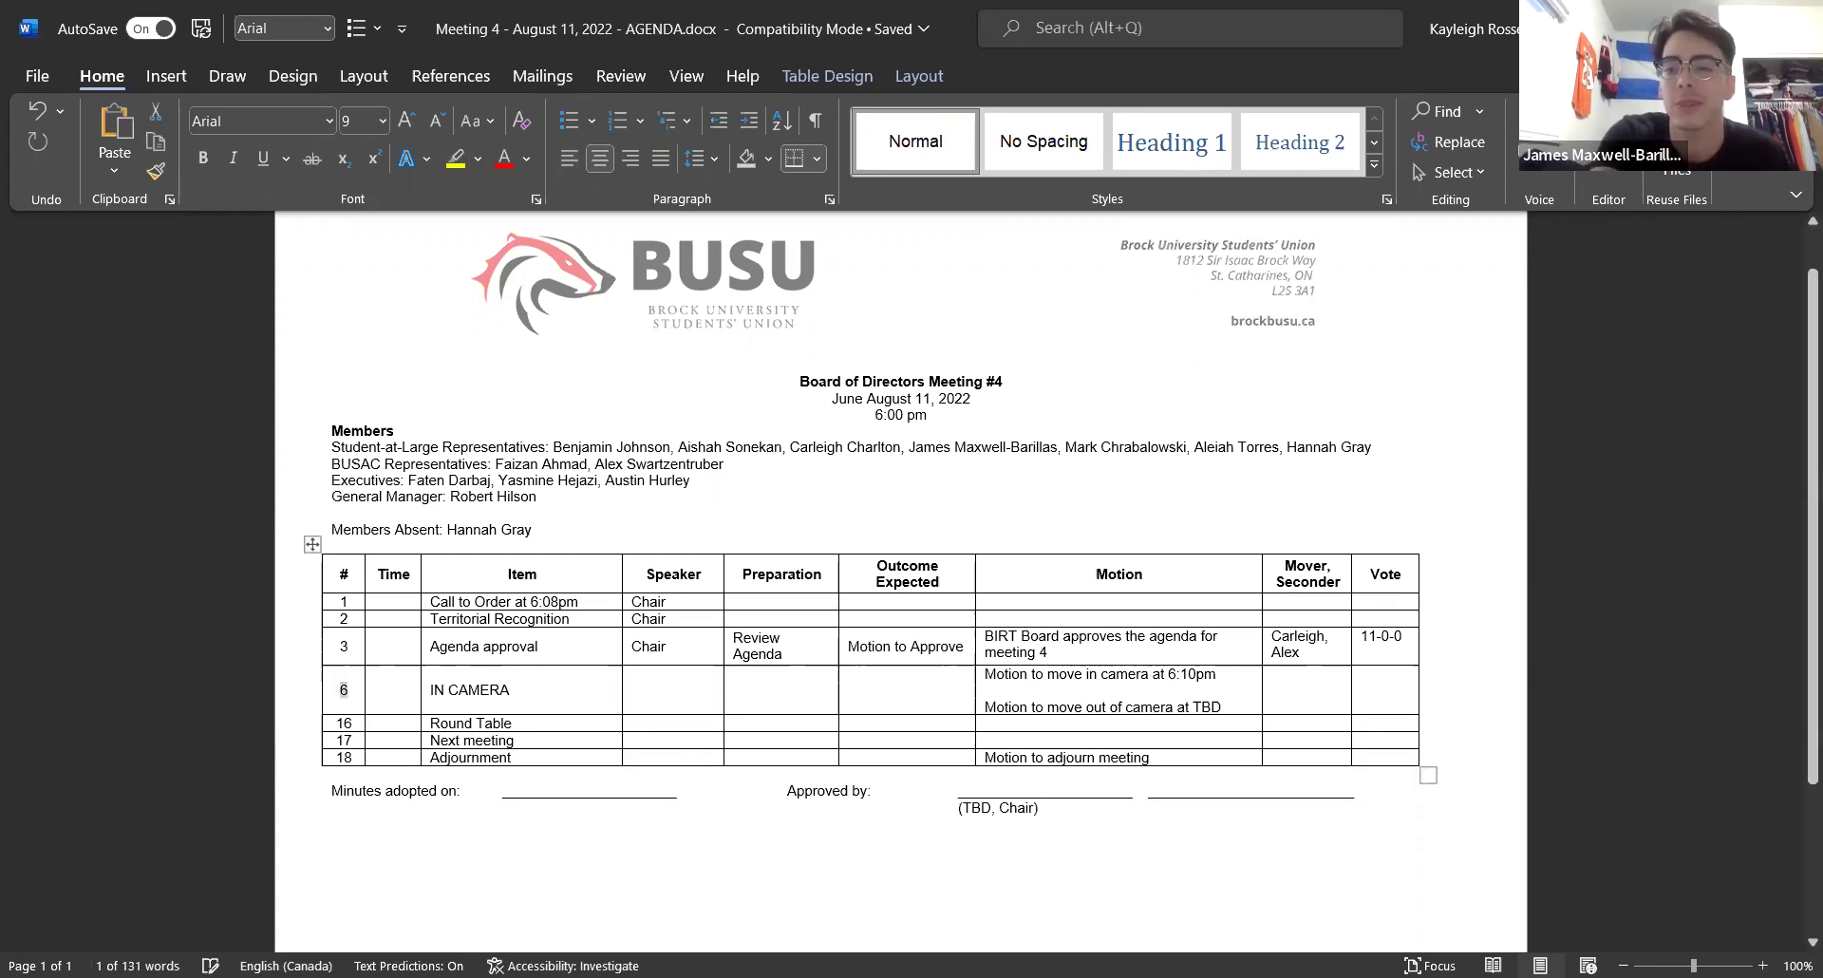
pyautogui.write('4')
pyautogui.moveTo(337, 725); pyautogui.dragTo(350, 722)
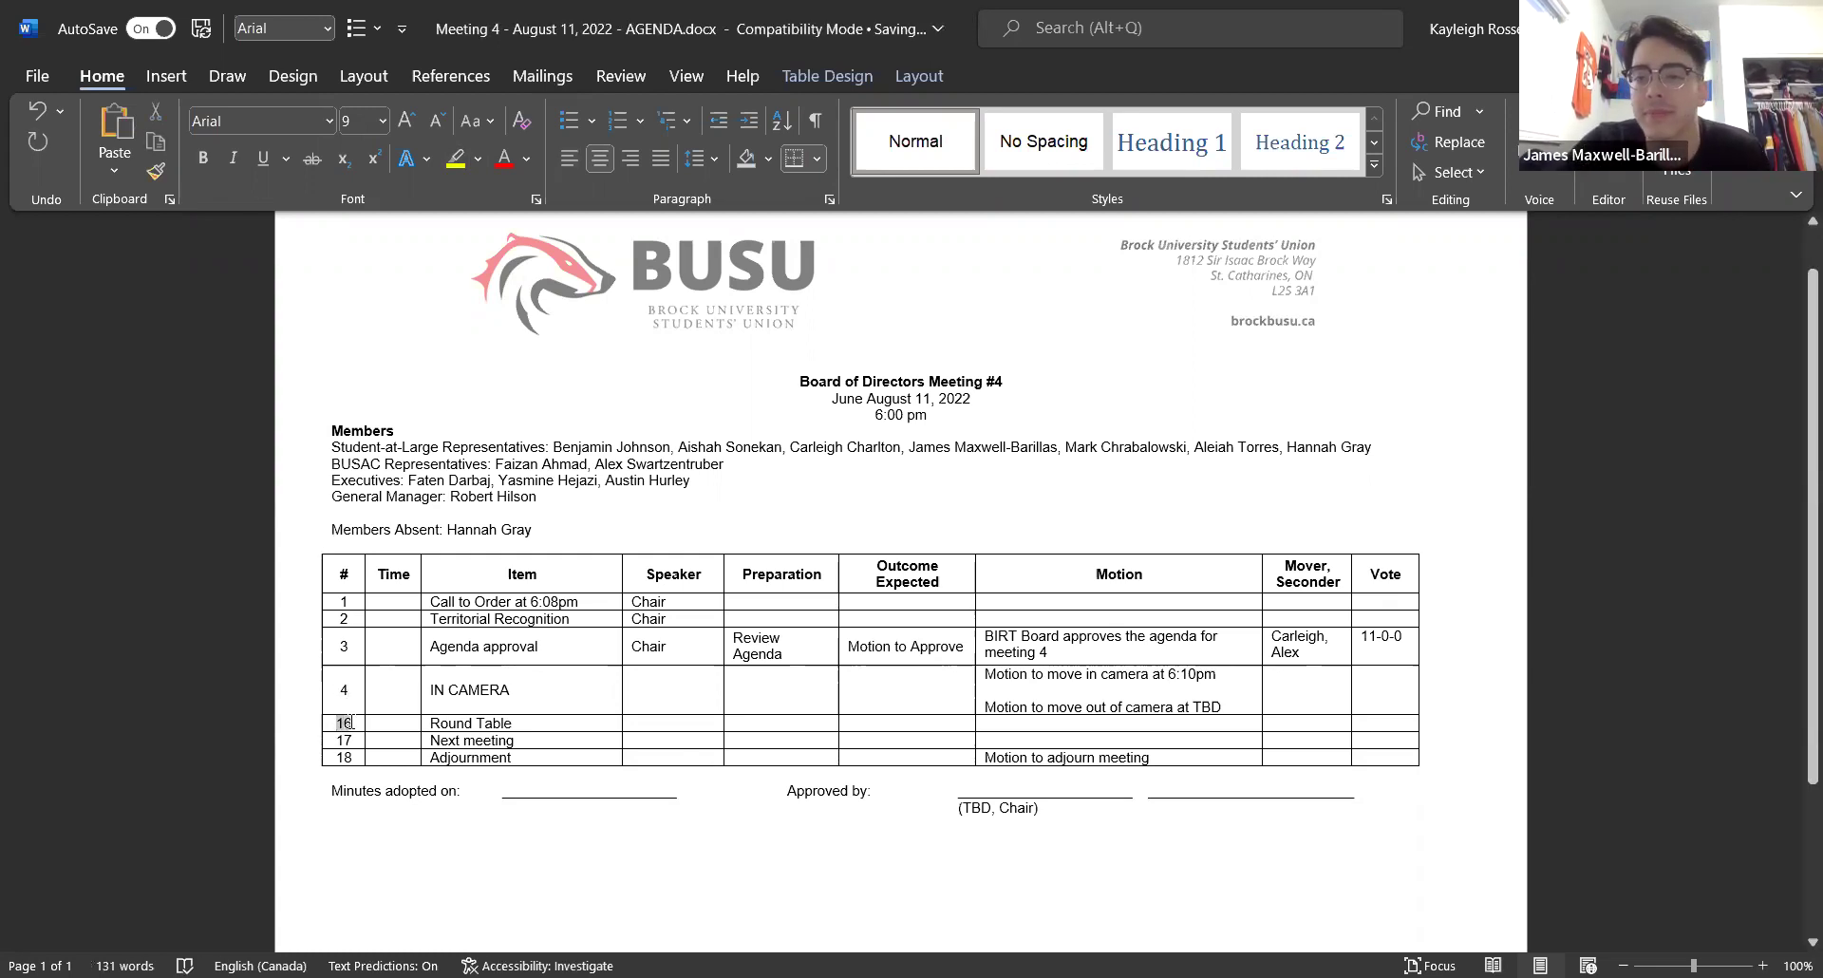
pyautogui.write('5')
pyautogui.doubleClick(345, 746)
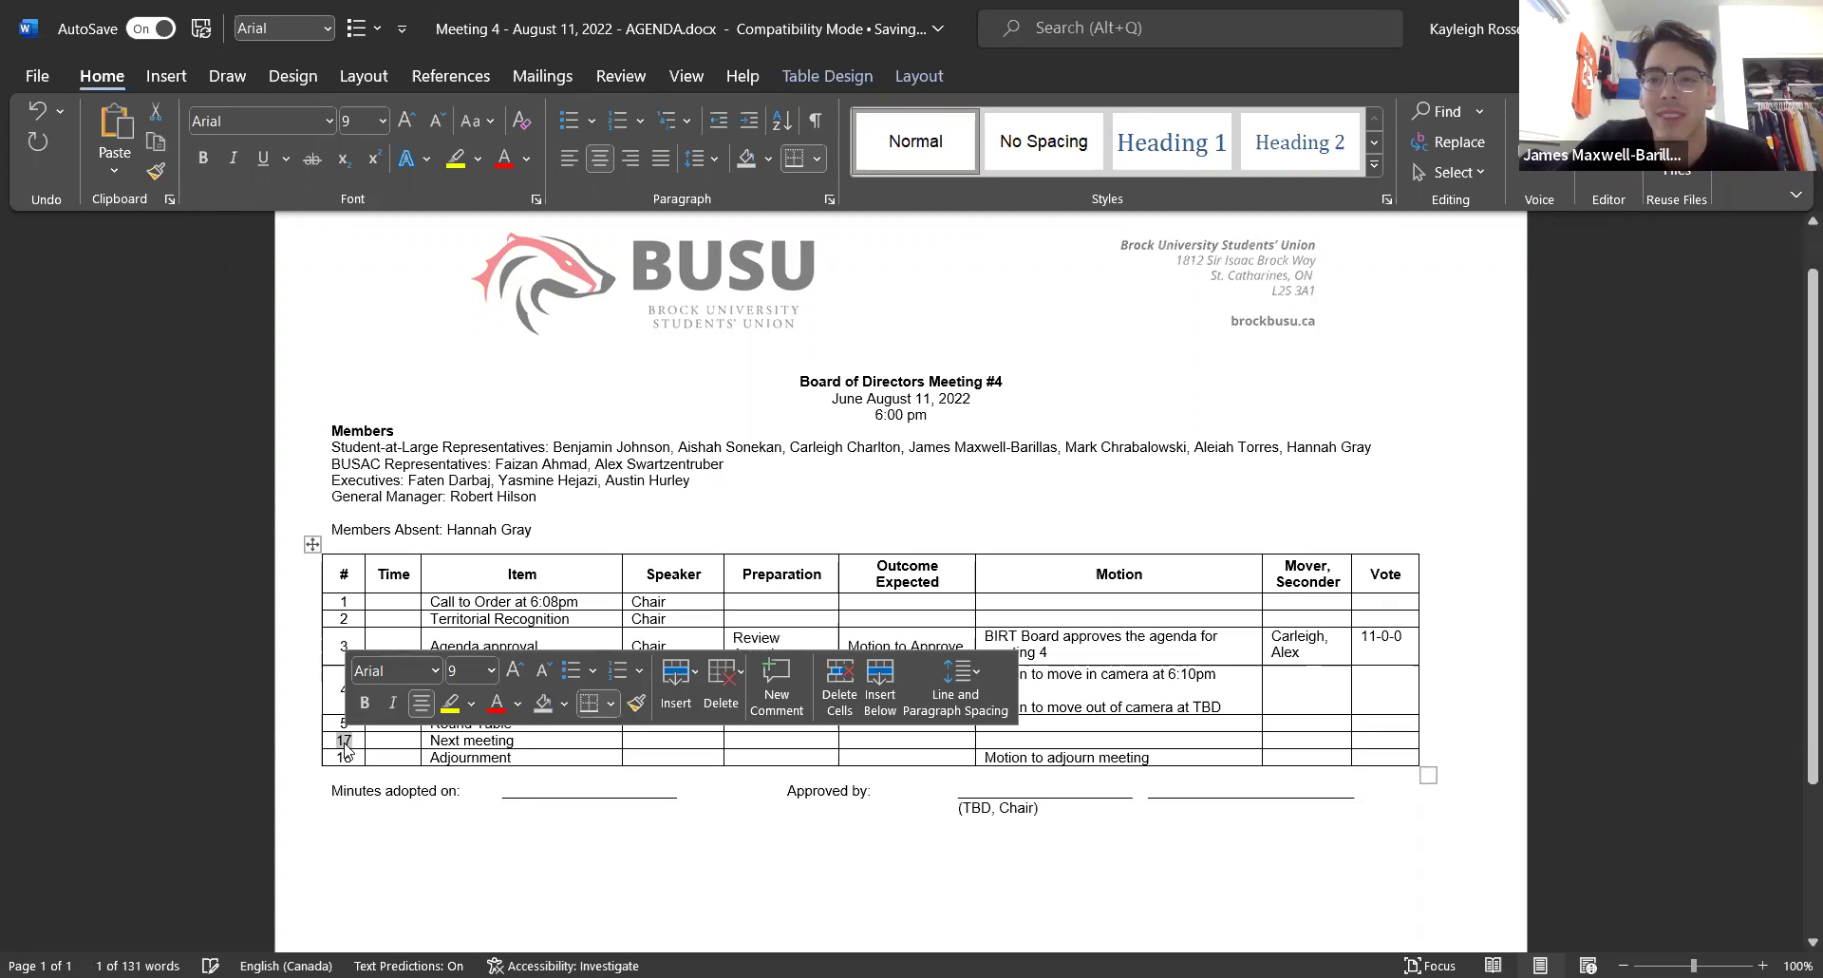
pyautogui.write('6')
pyautogui.doubleClick(344, 758)
pyautogui.write('7')
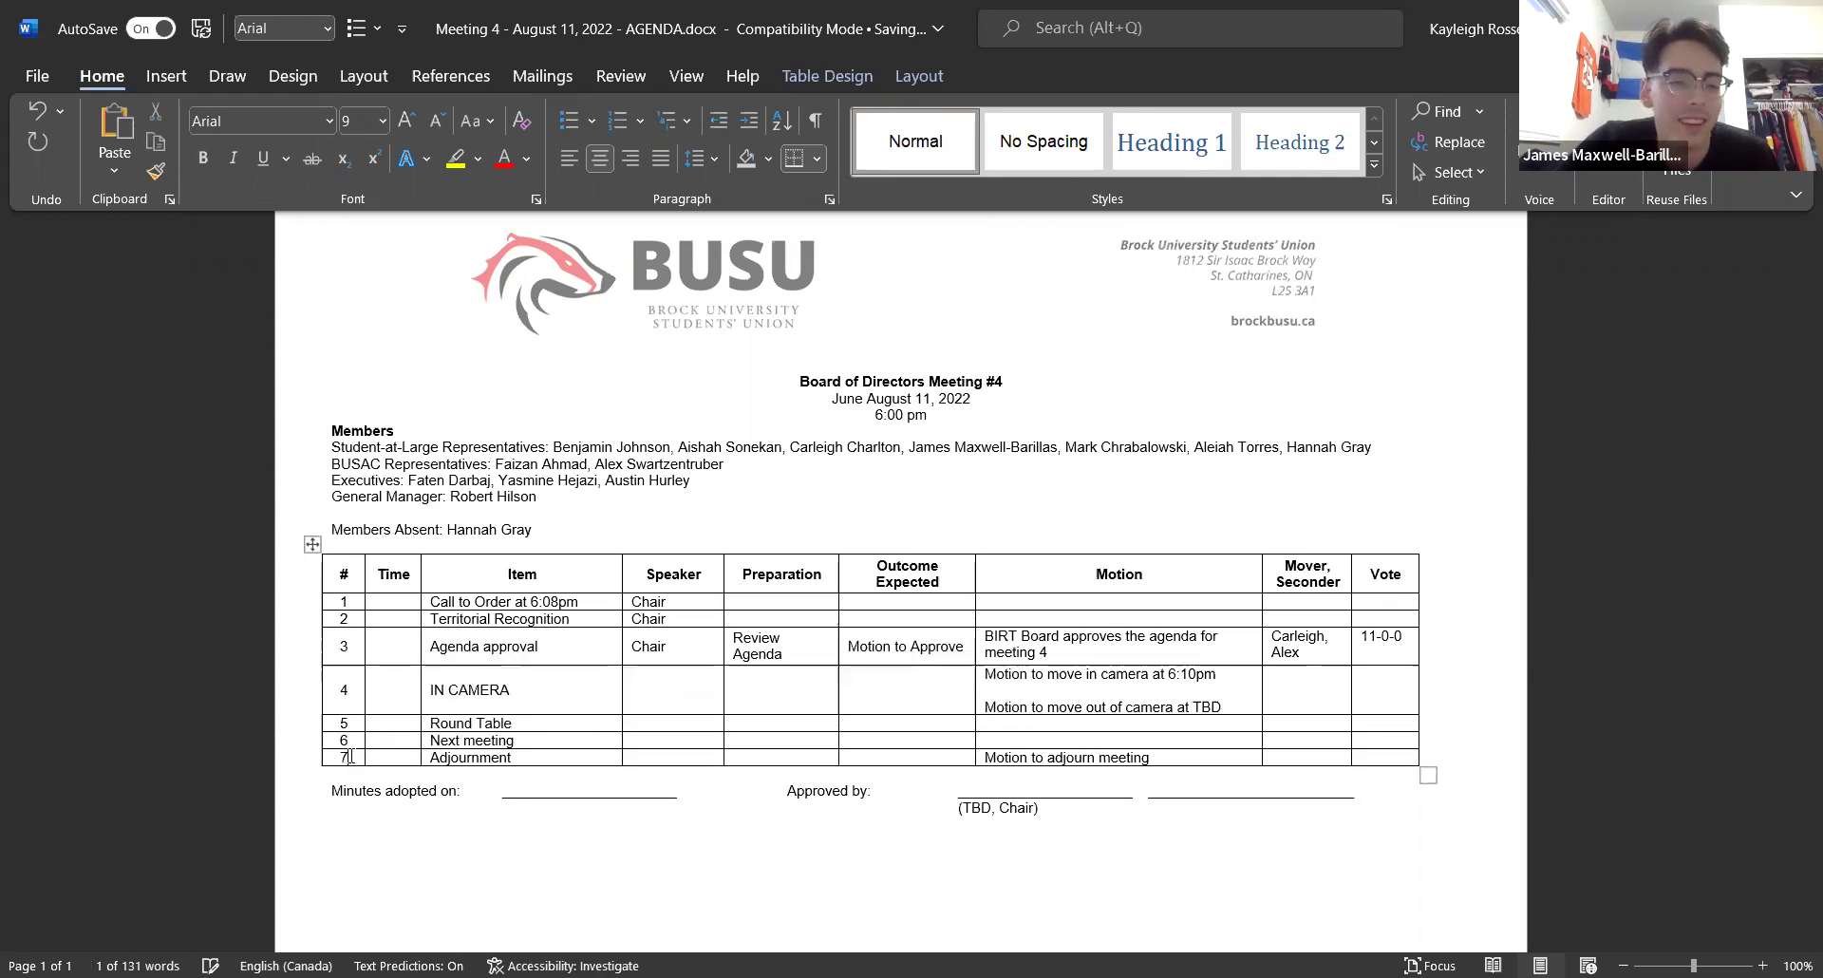
pyautogui.click(1274, 685)
pyautogui.write('Austin, Hannah')
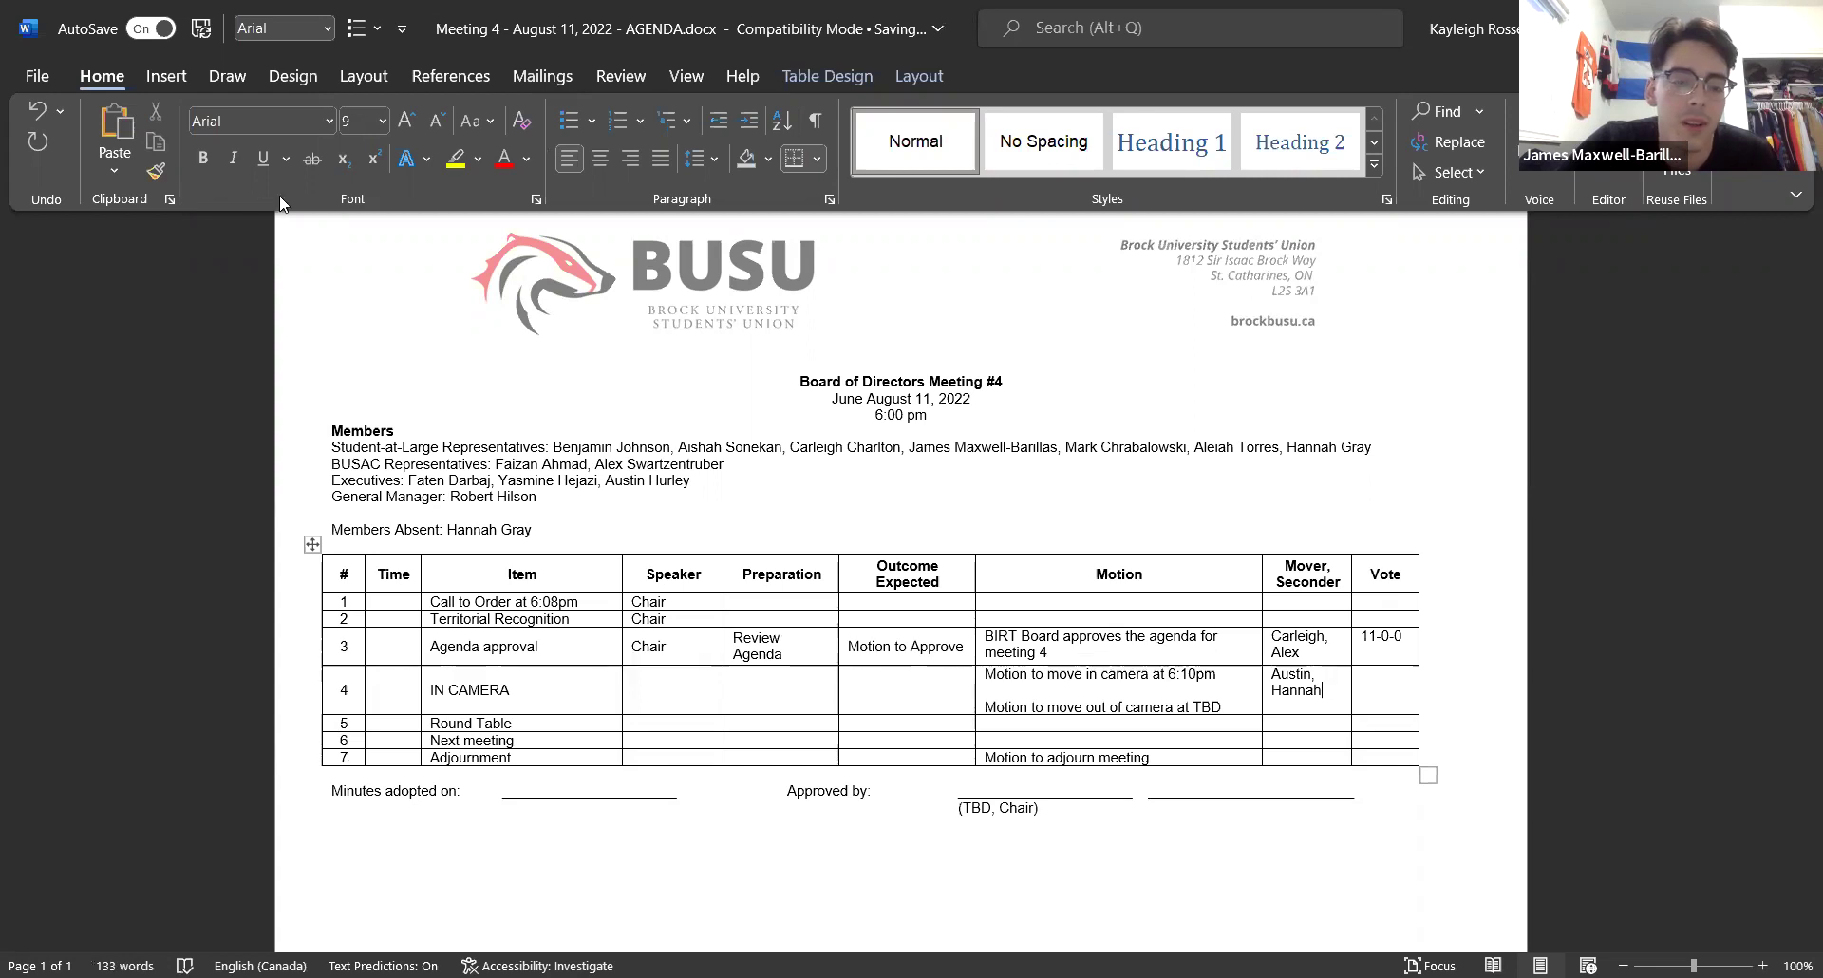
pyautogui.click(1379, 674)
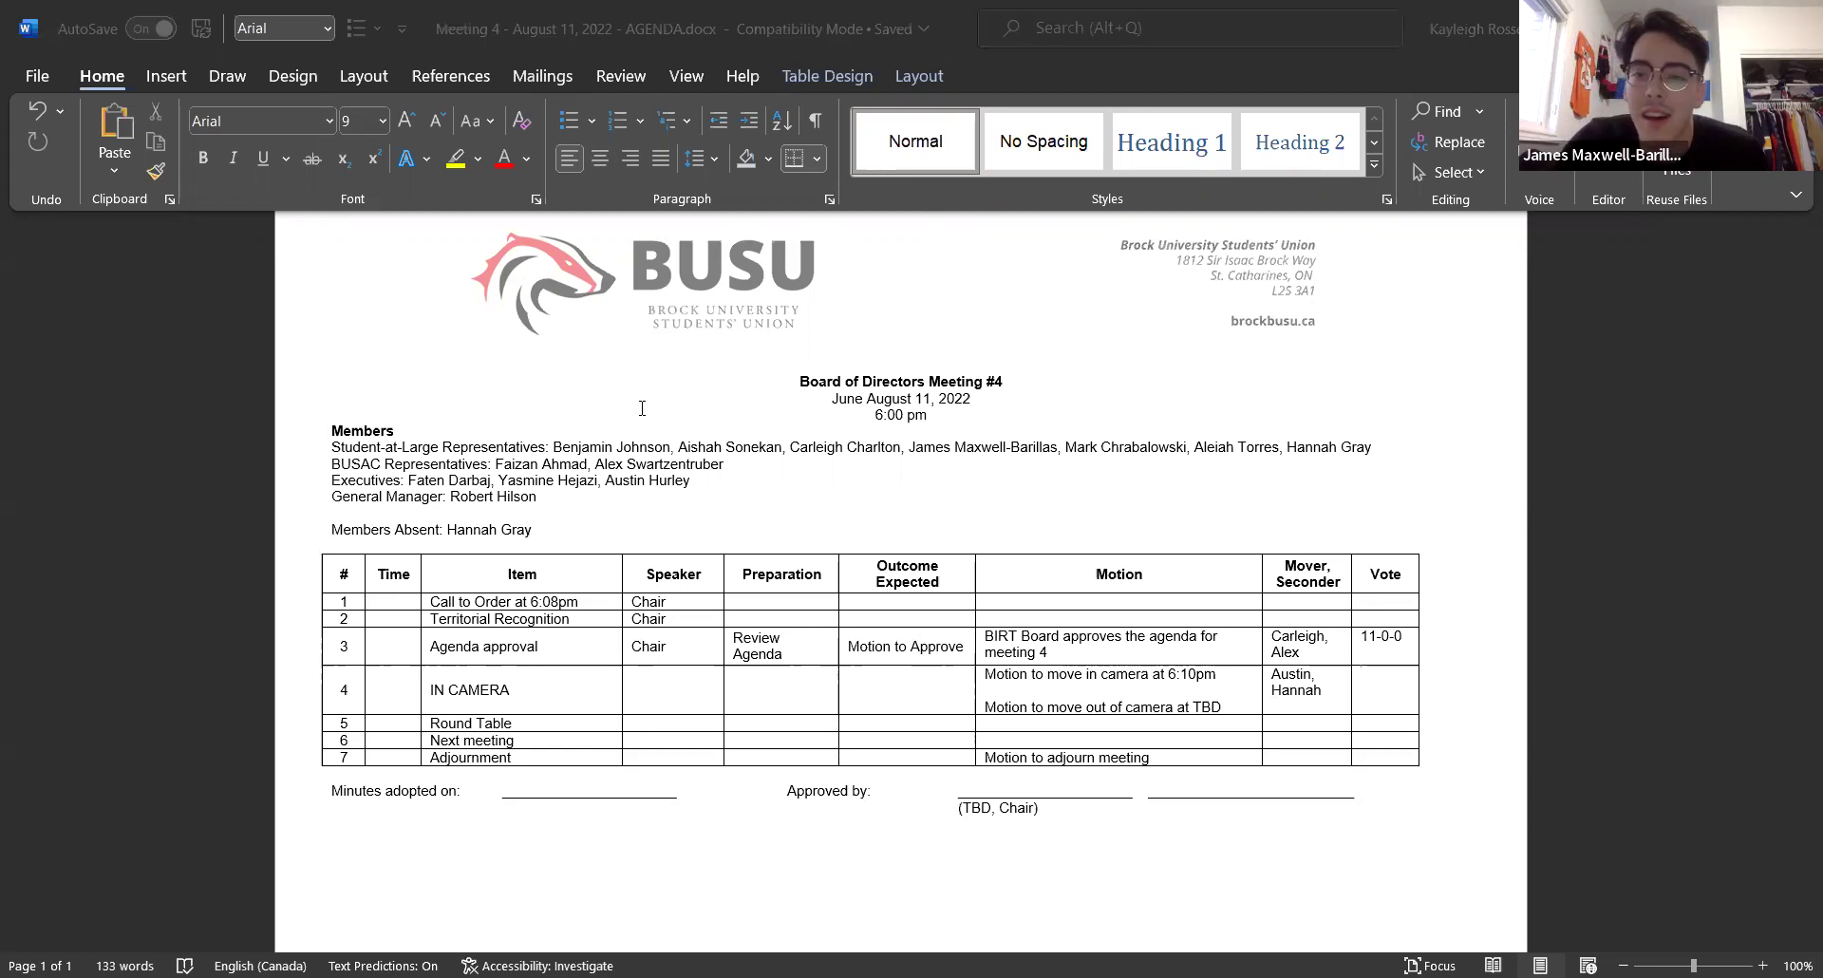
# Enter 11-0-0 in the in-camera Vote cell and add a blank line between the two in-camera motions
pyautogui.click(1373, 666)
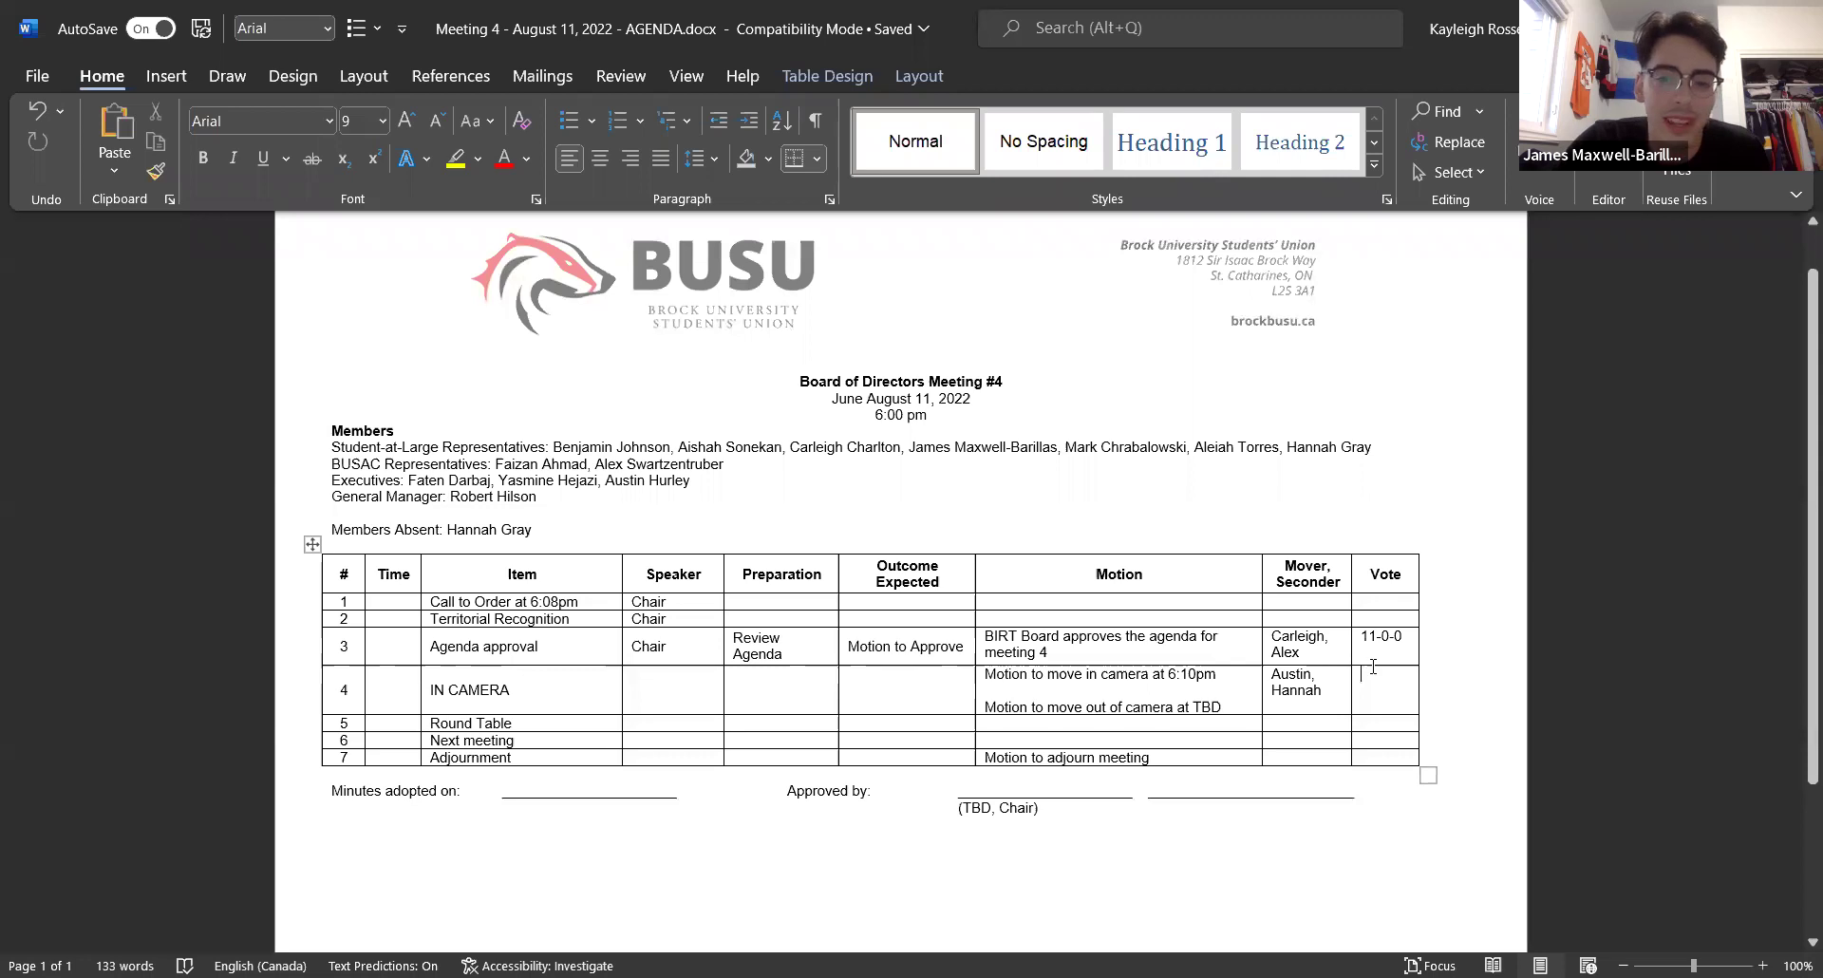
pyautogui.write('11-0-0')
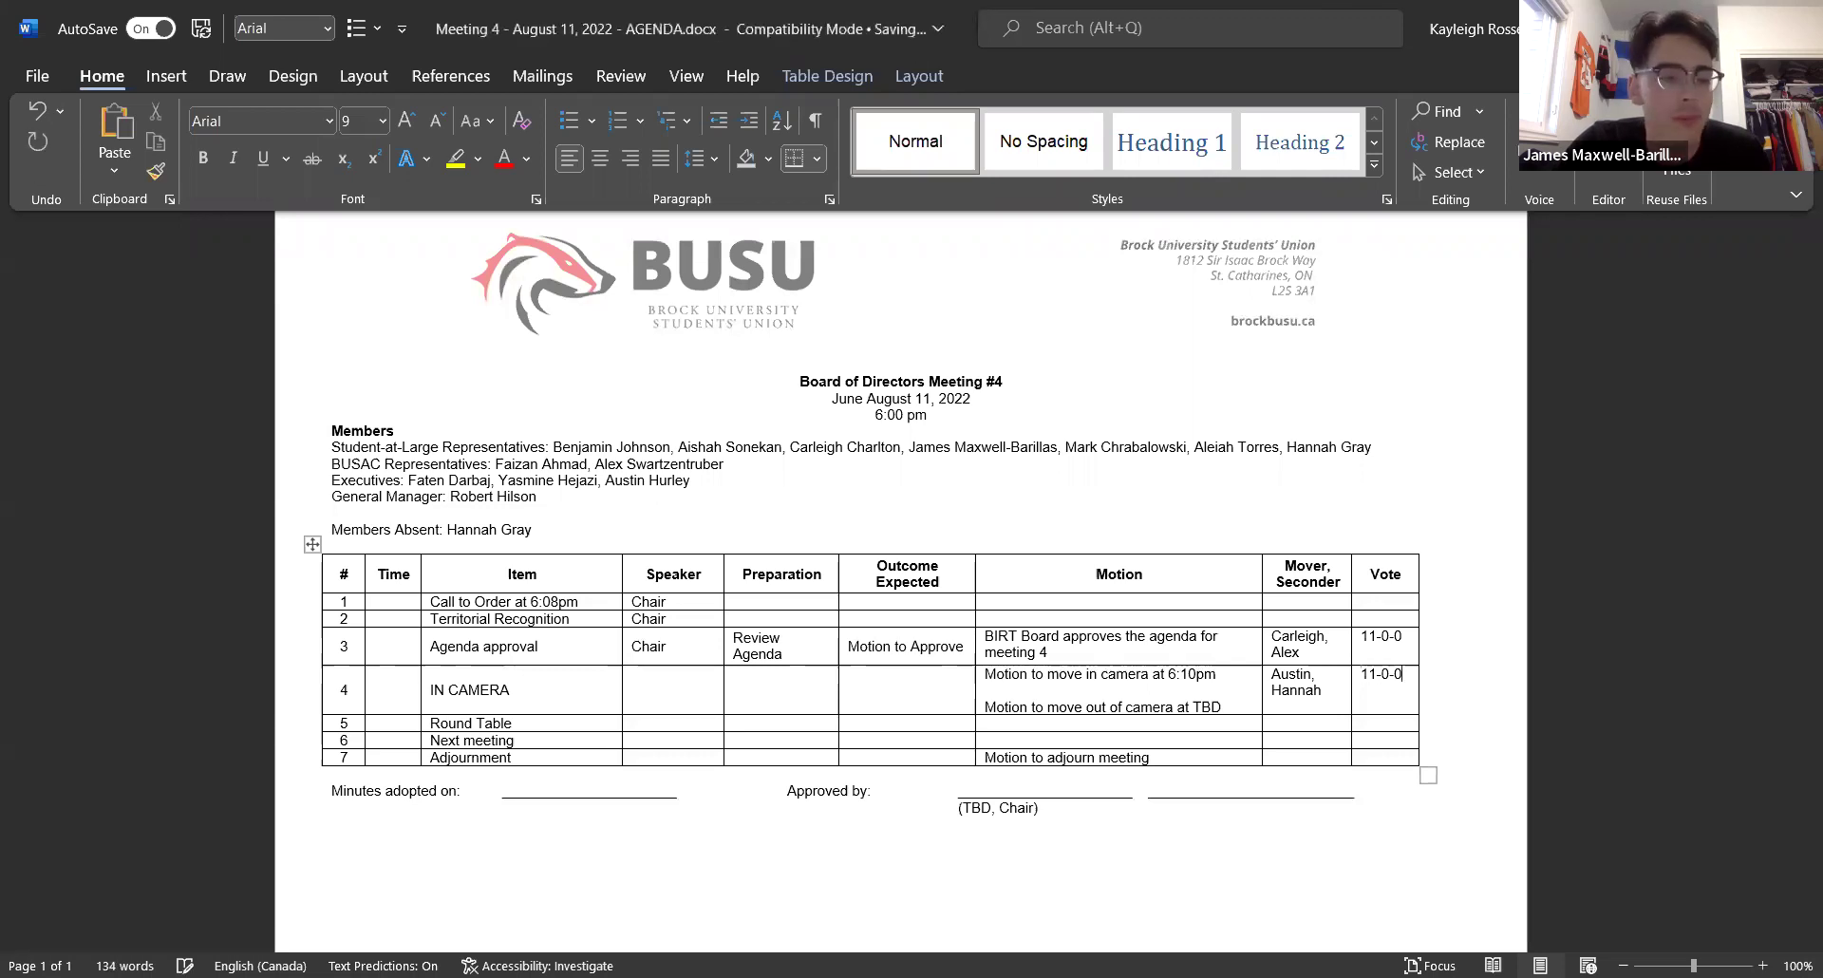
pyautogui.click(1240, 693)
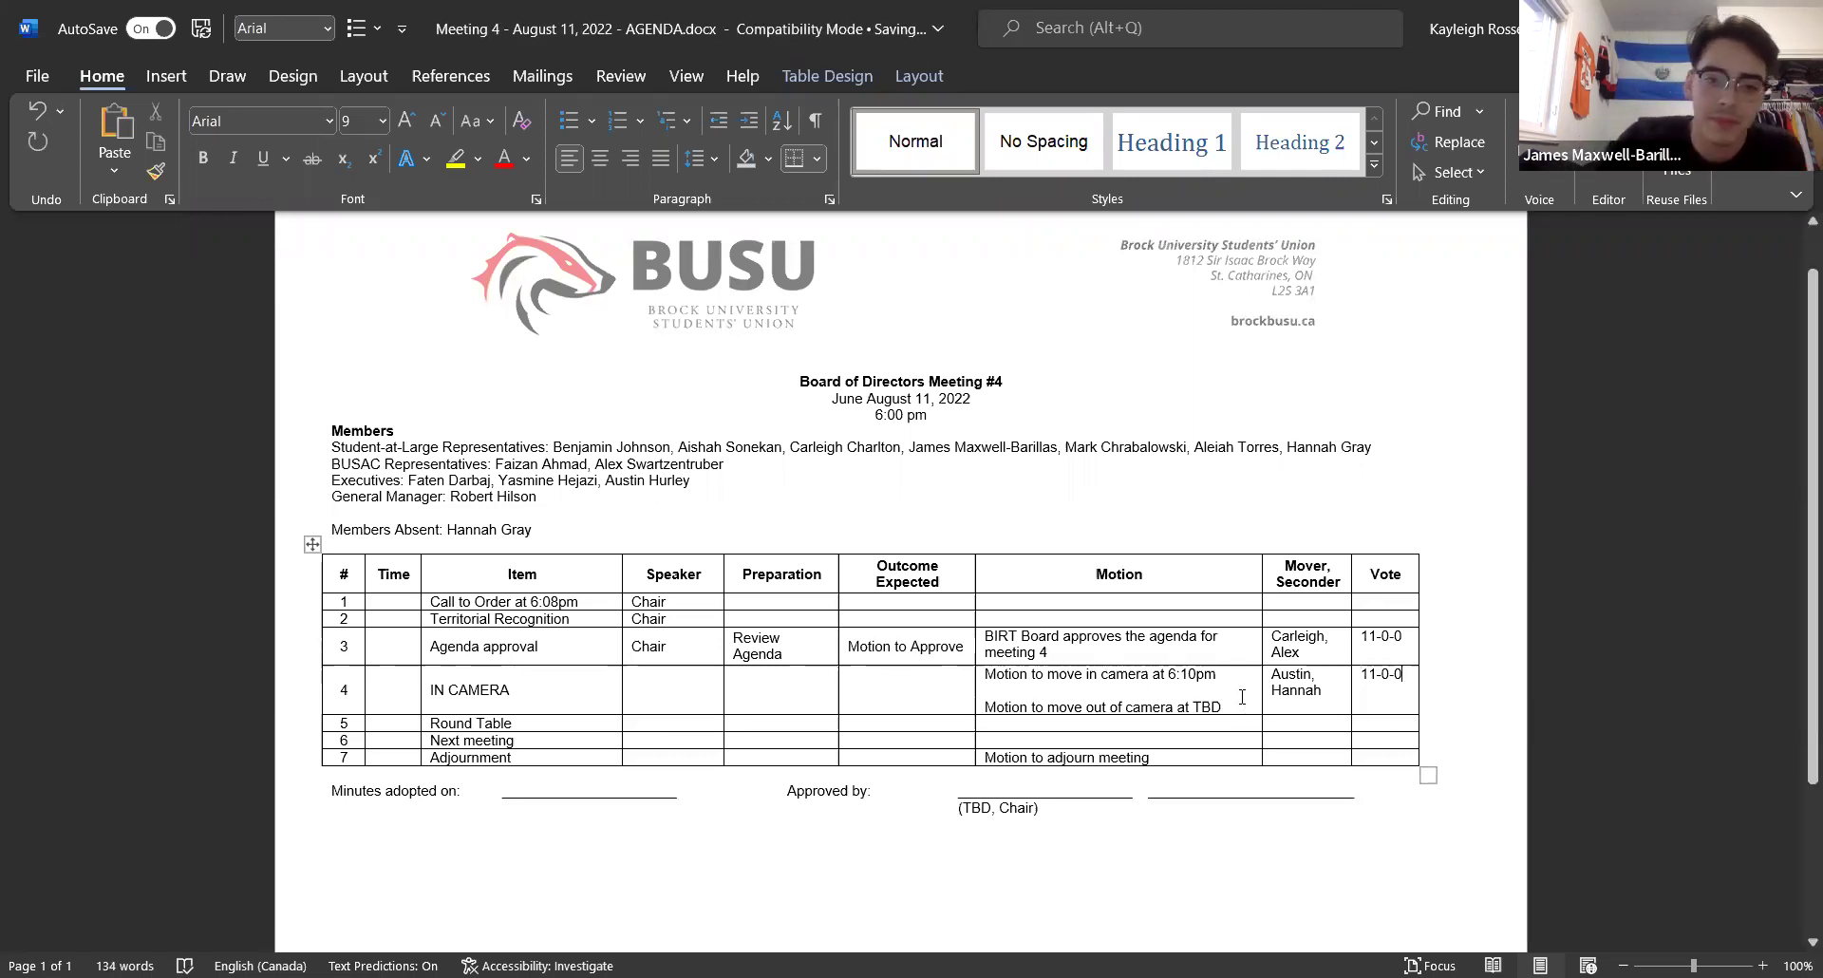
pyautogui.press('Return')
pyautogui.click(1408, 688)
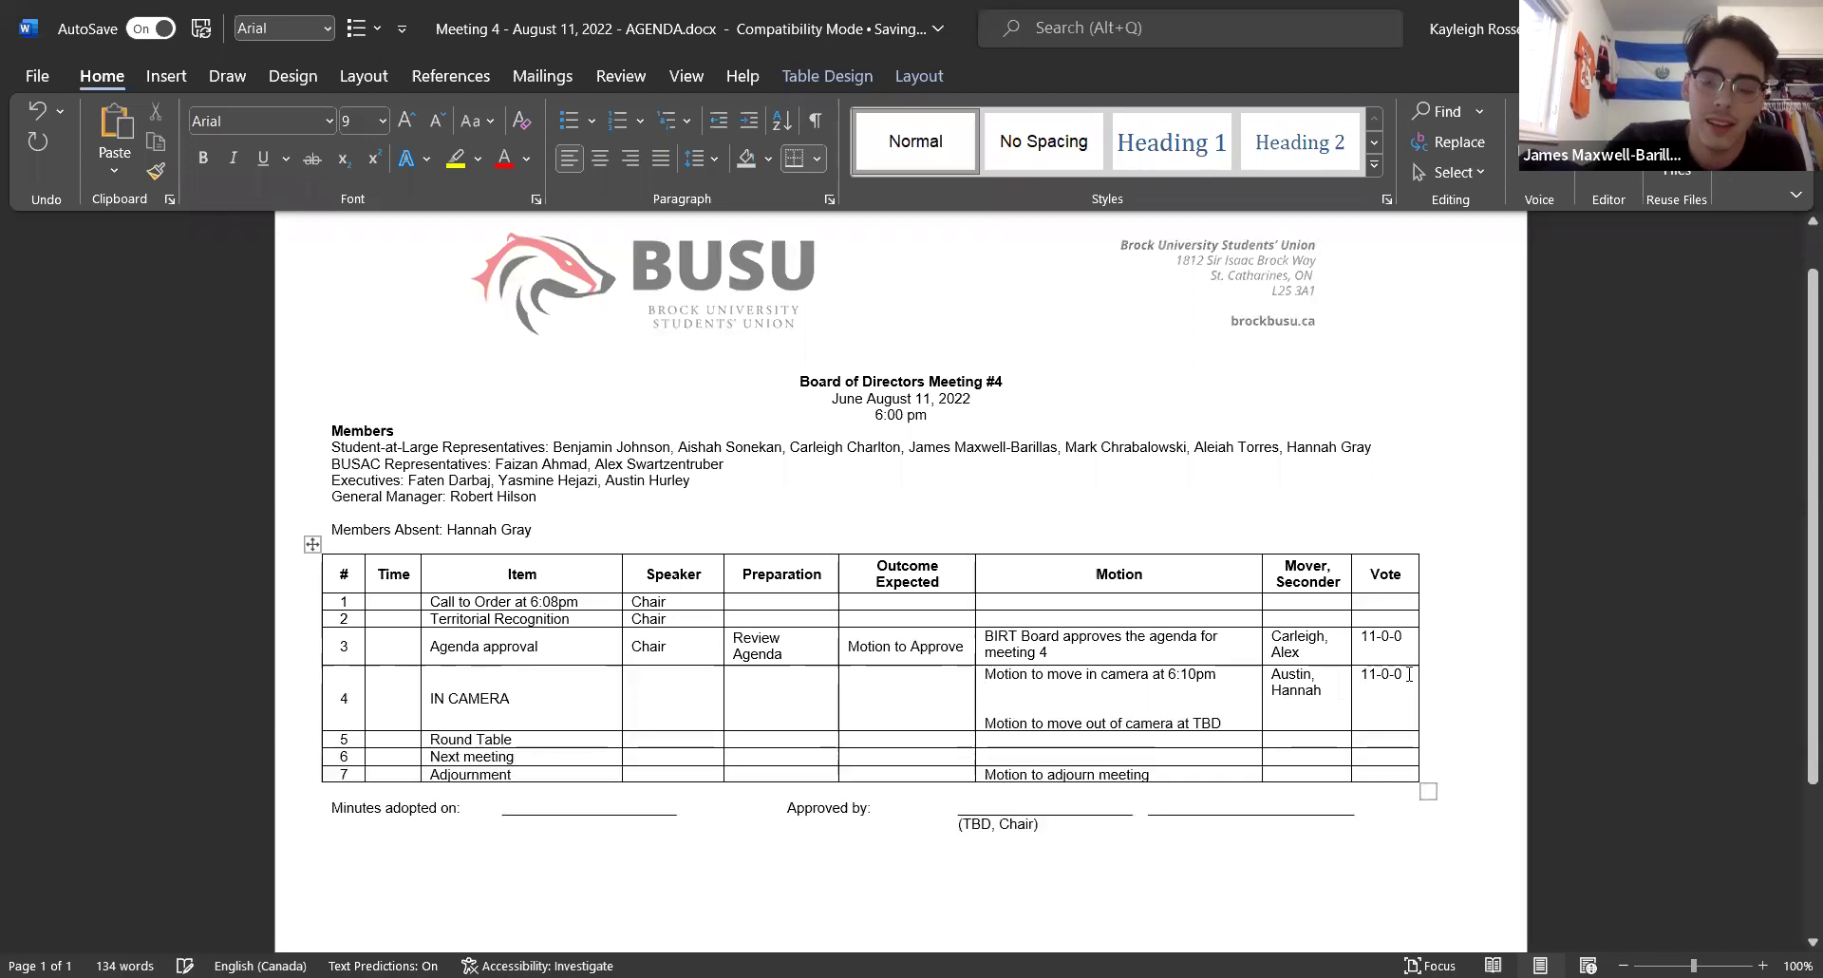